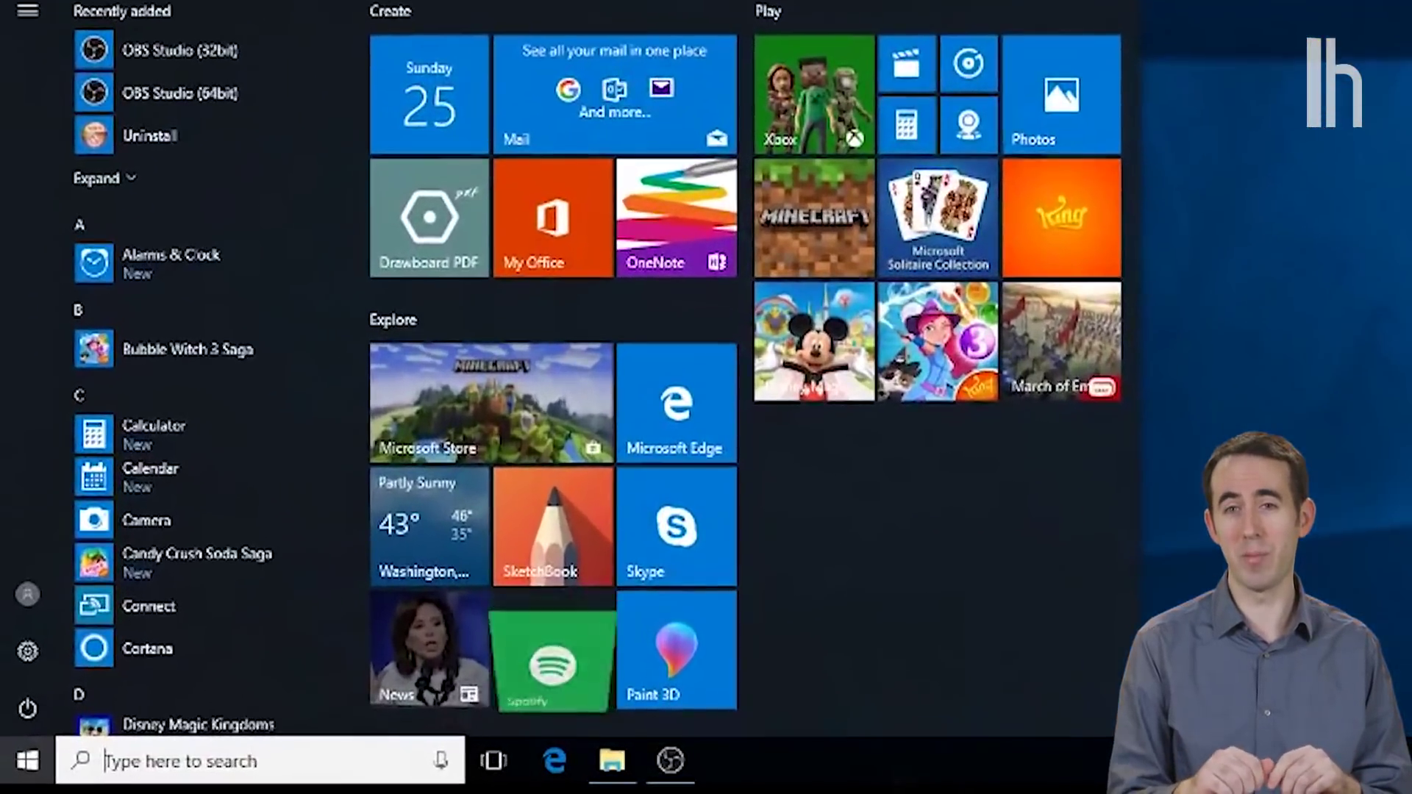
Step: Search 'windows update' from Start and open Windows Update to check for updates
type("windows update")
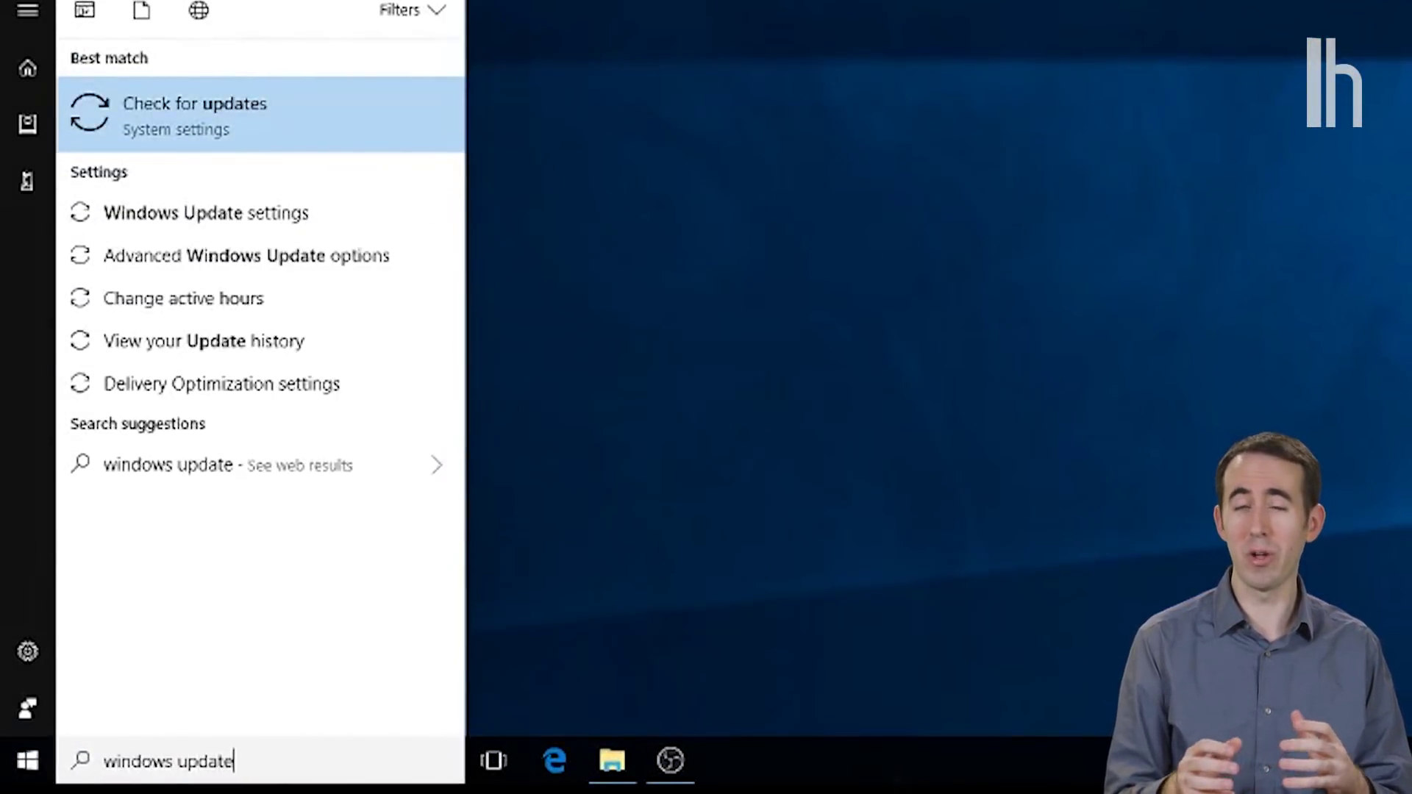
key("Return")
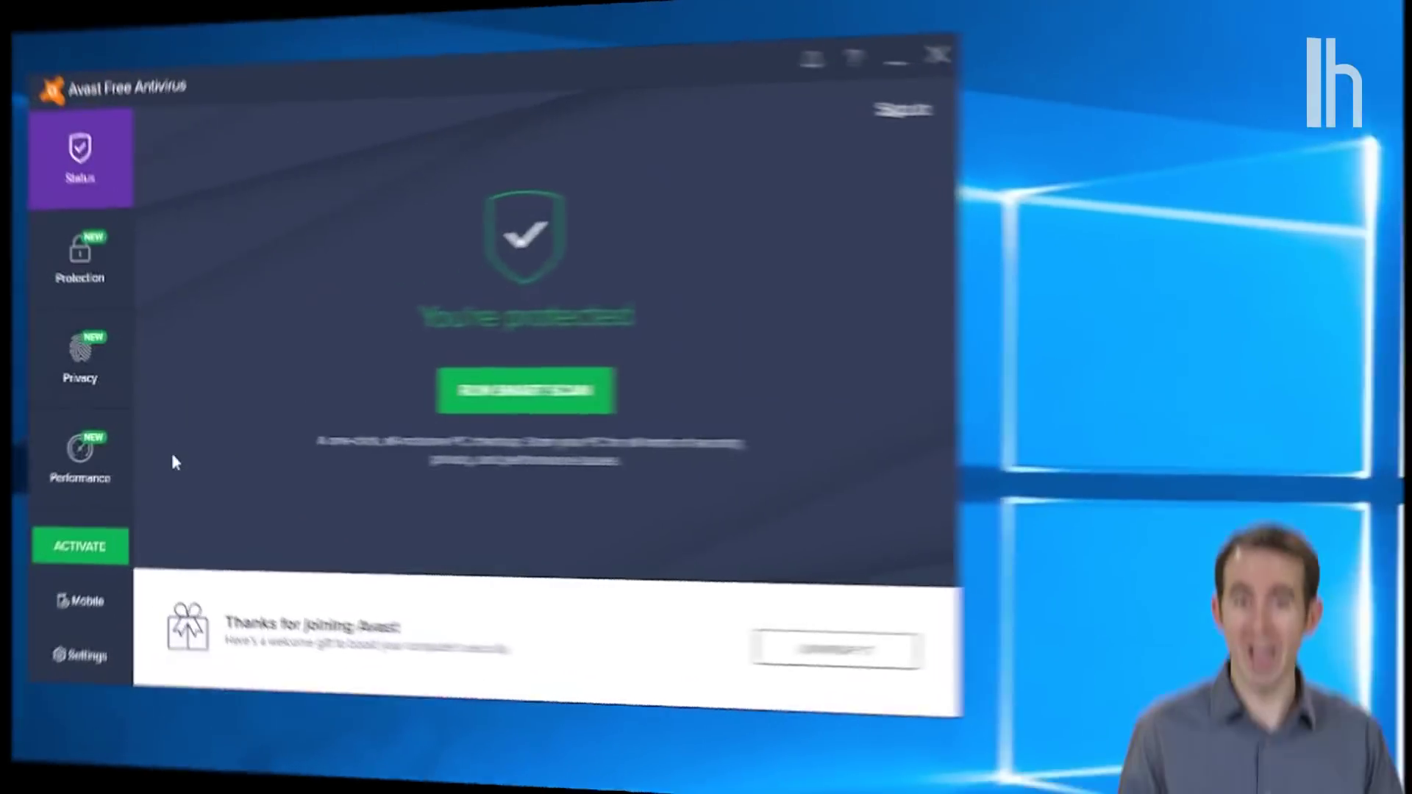
Step: Show Avast's Protection section with Scans, Core Shields, Virus Chest and Firewall
left_click(117, 259)
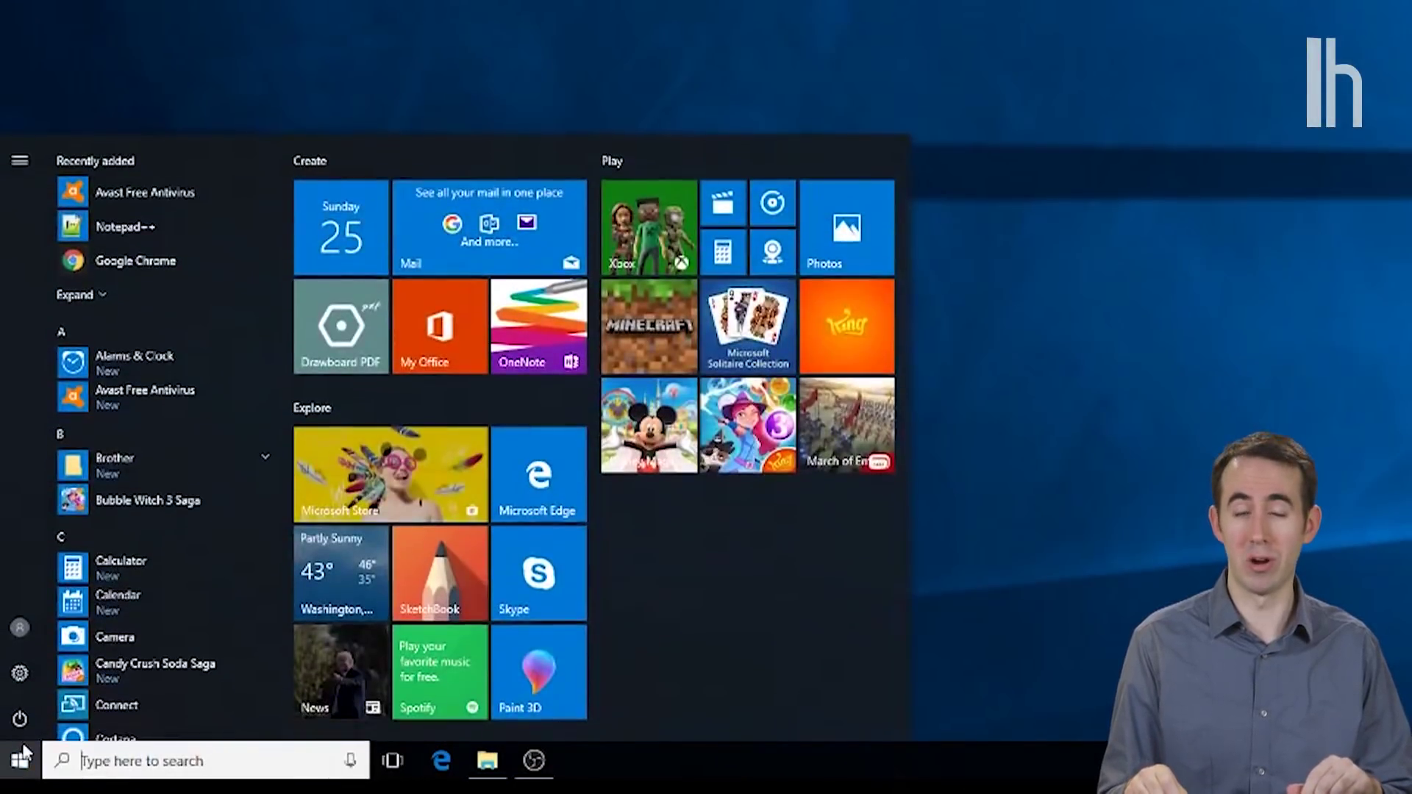
Step: Unpin the King, Spotify and three other unwanted tiles from Start
right_click(849, 331)
left_click(875, 345)
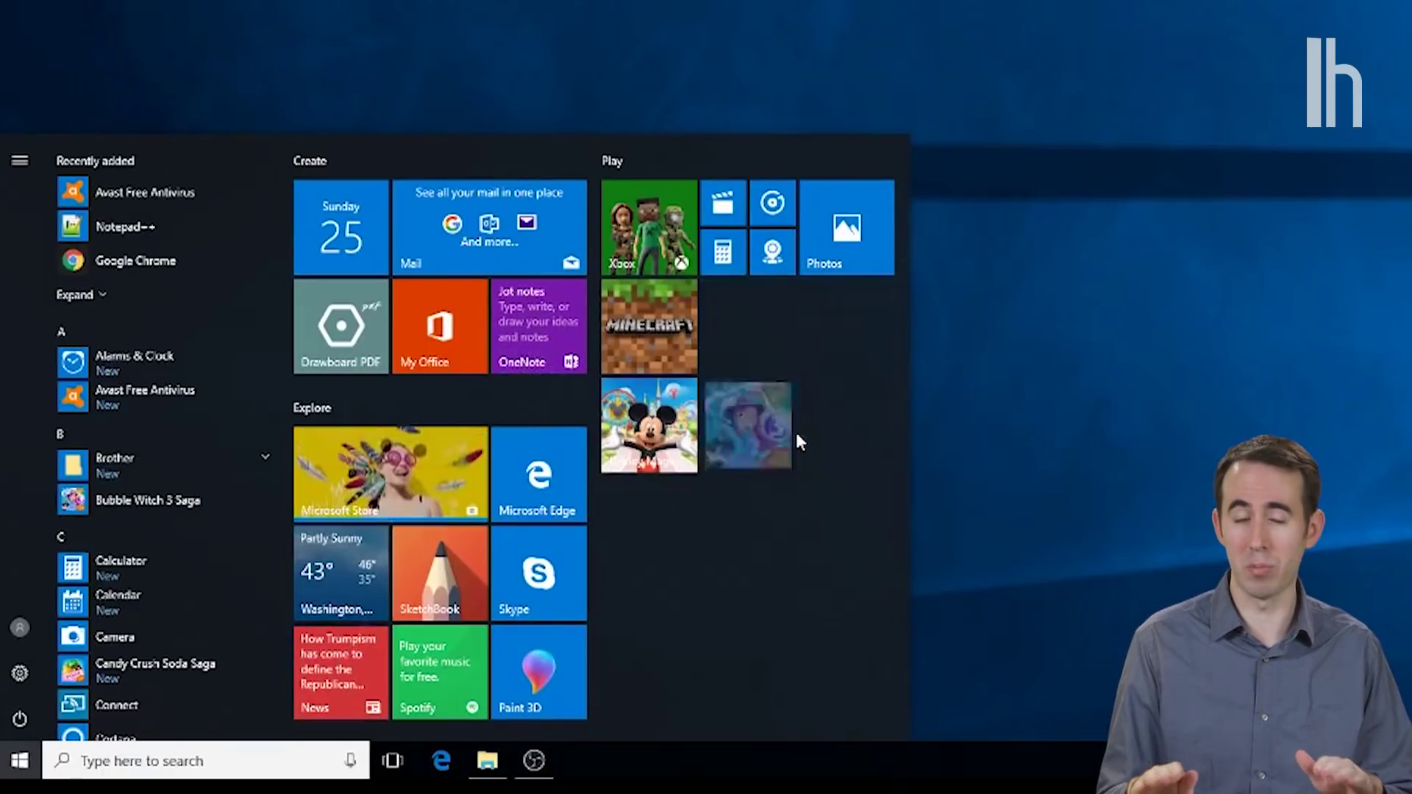
right_click(544, 343)
left_click(614, 356)
right_click(364, 348)
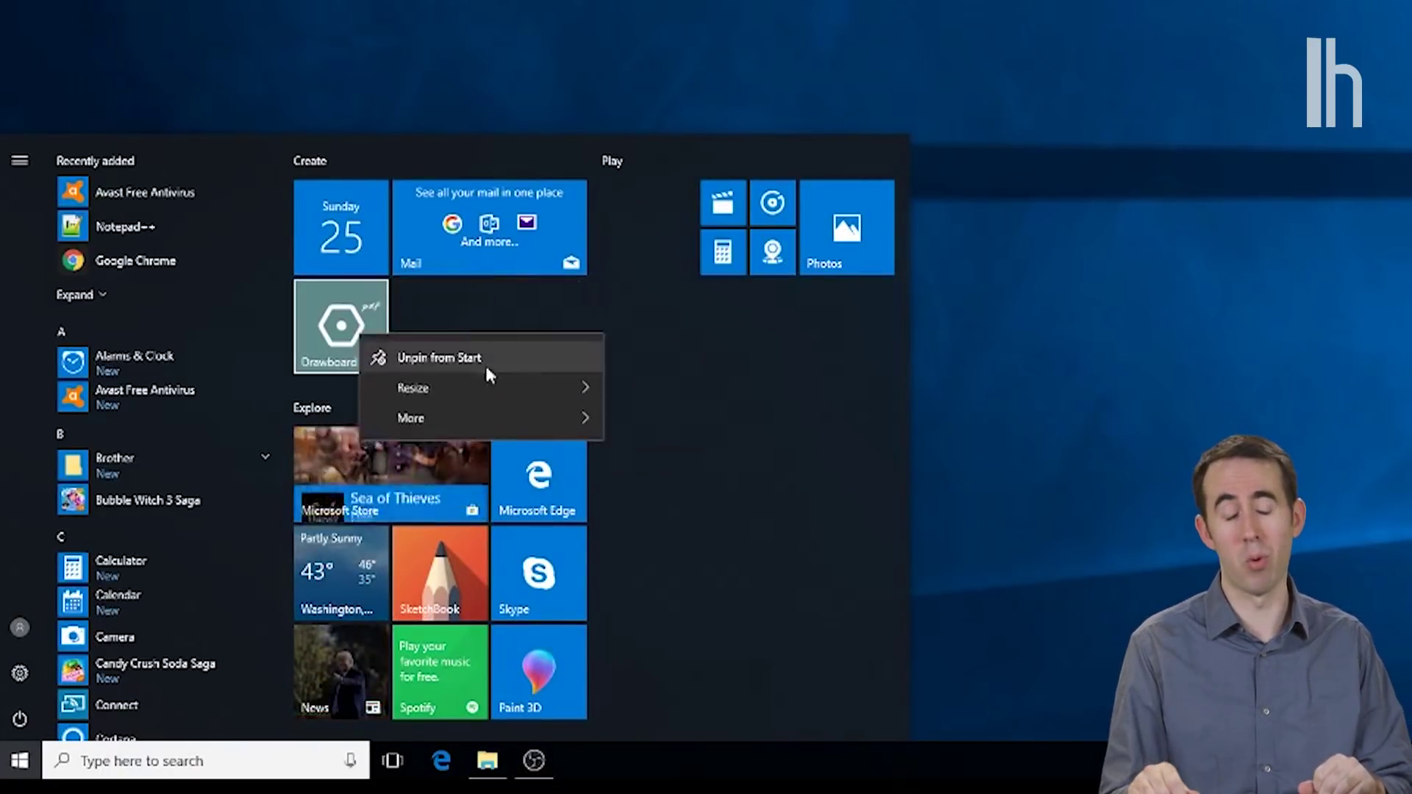
left_click(484, 364)
right_click(442, 481)
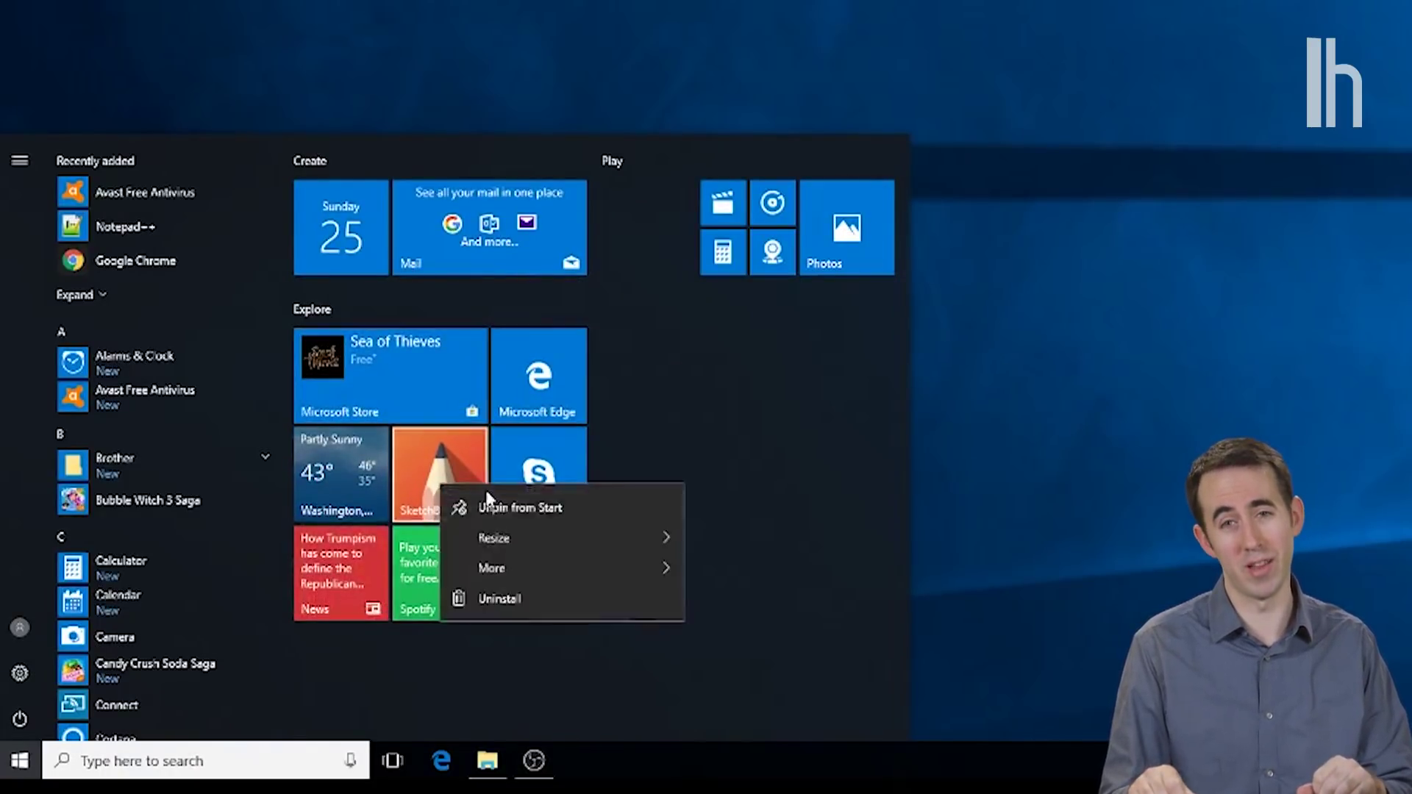
left_click(505, 500)
right_click(417, 570)
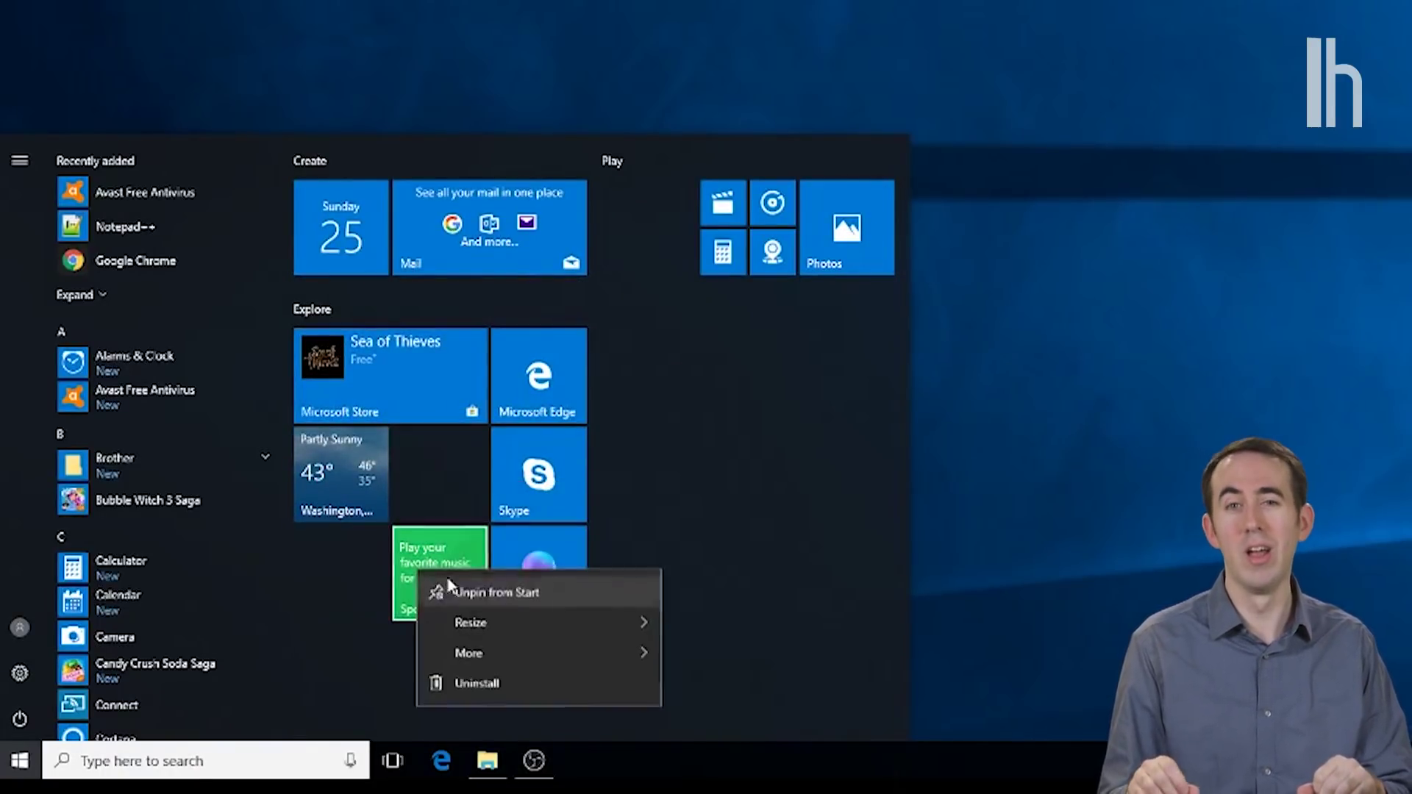
left_click(450, 592)
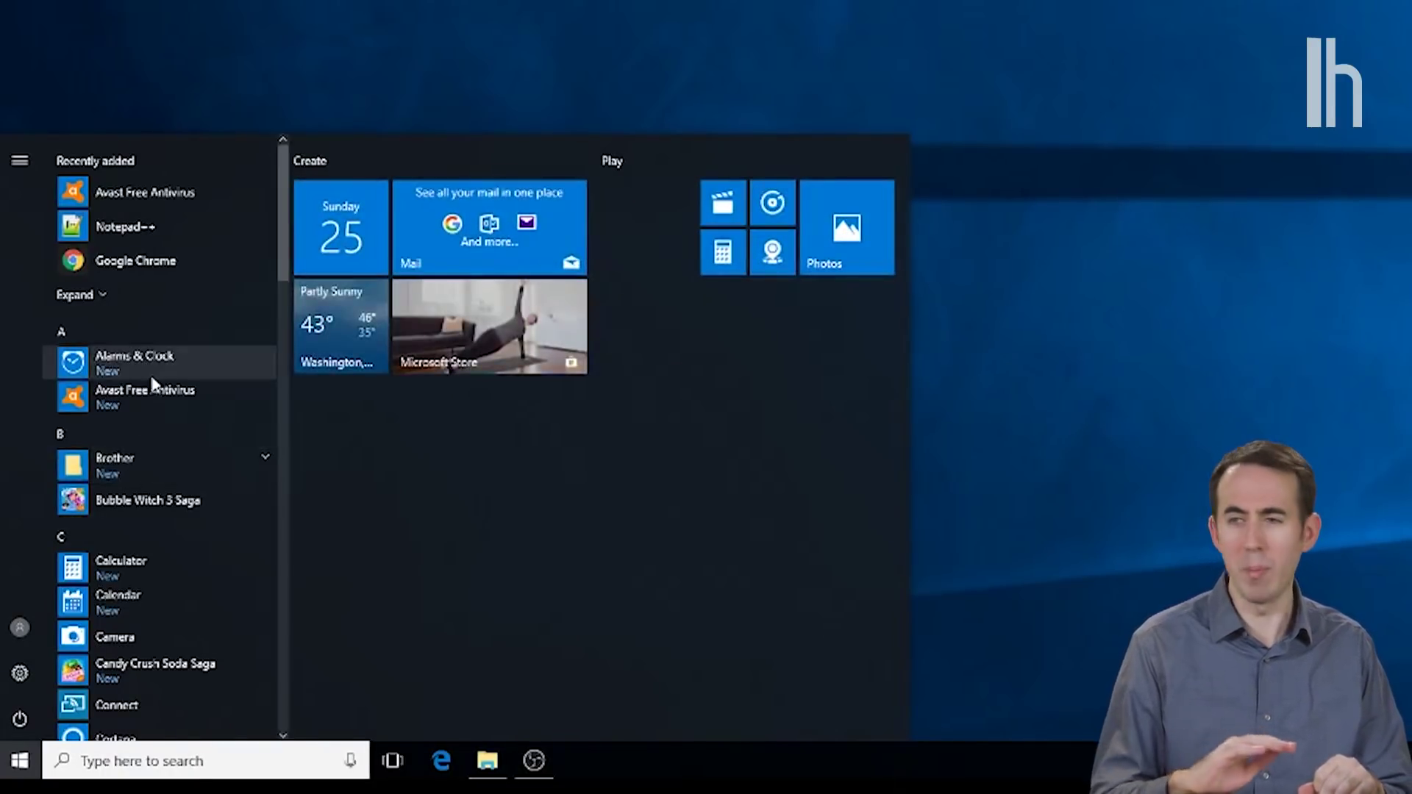
Step: Uninstall Bubble Witch 3 Saga, Candy Crush Soda Saga and Disney Magic Kingdoms
right_click(138, 502)
left_click(189, 586)
left_click(203, 460)
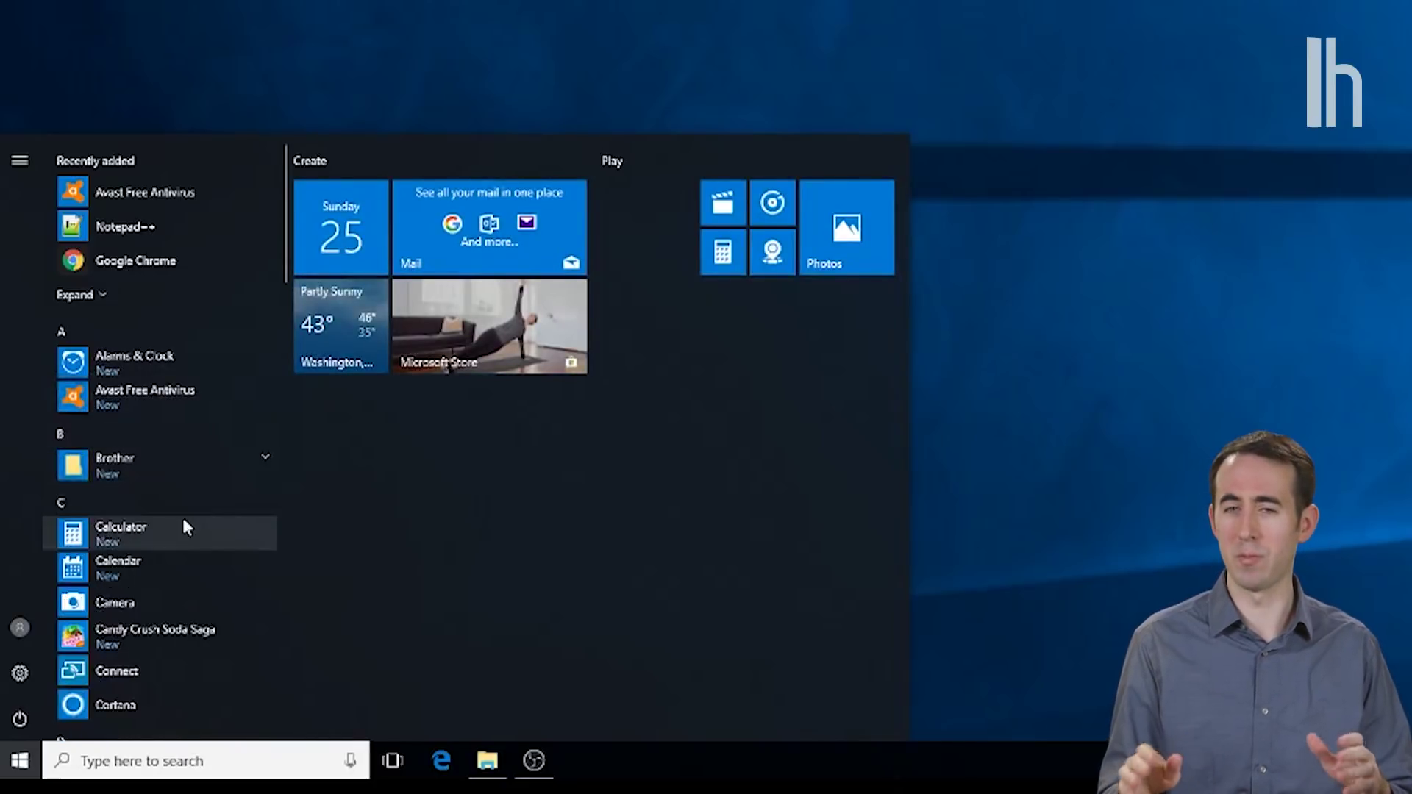
scroll(182, 517, "down", 1)
right_click(180, 544)
left_click(227, 624)
left_click(197, 508)
scroll(187, 441, "down", 3)
right_click(160, 372)
left_click(188, 447)
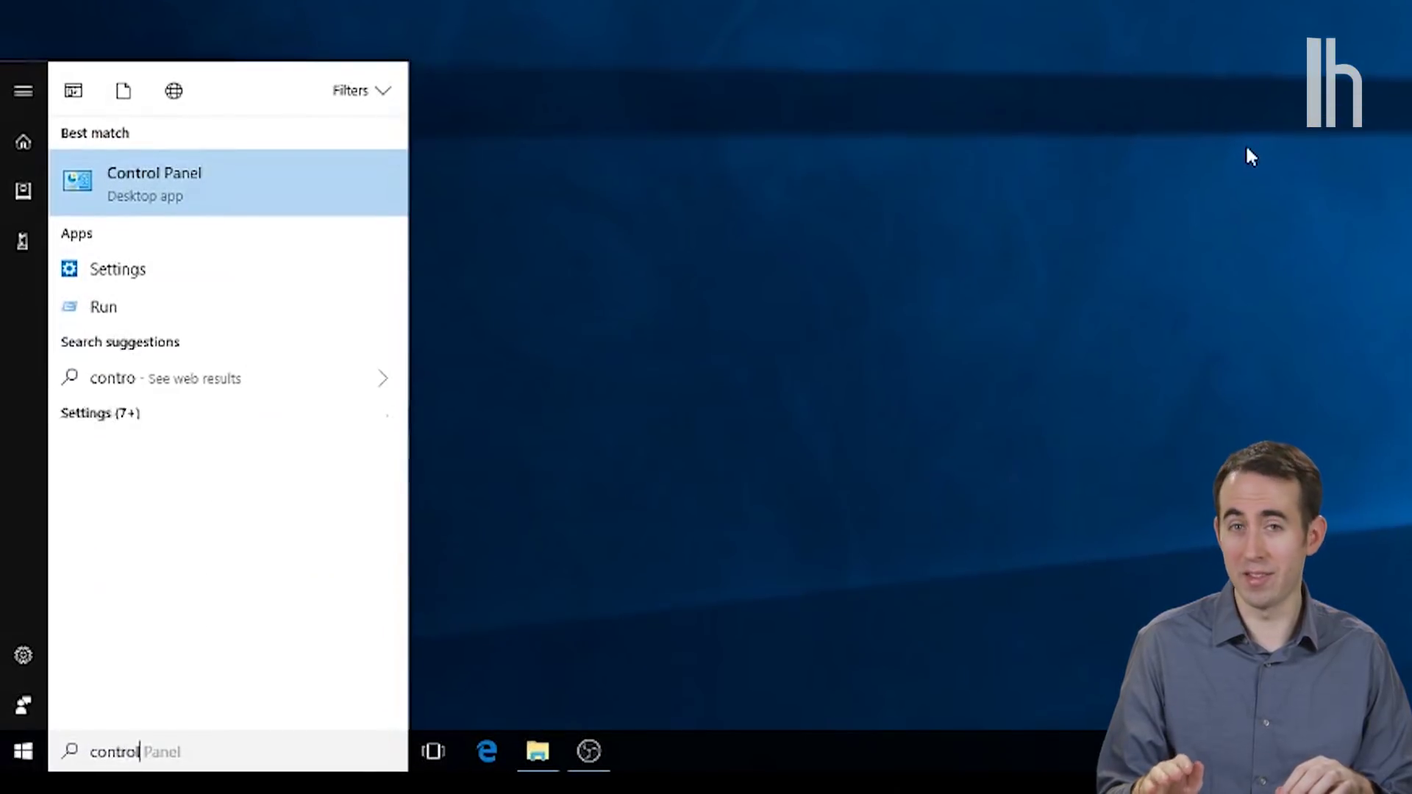
Step: Disable system protection for the TestPC (C:) drive through Control Panel's System page
key("Return")
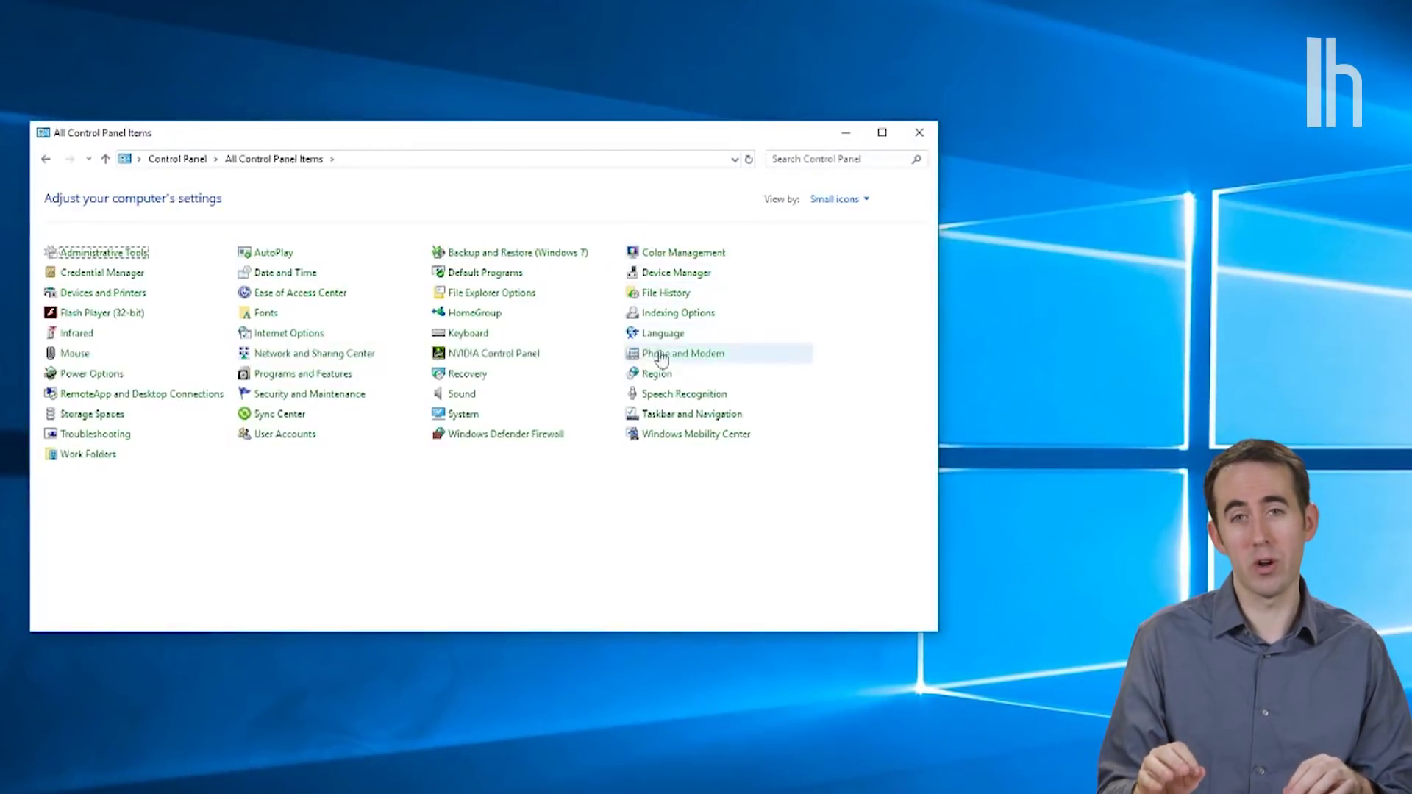
left_click(472, 420)
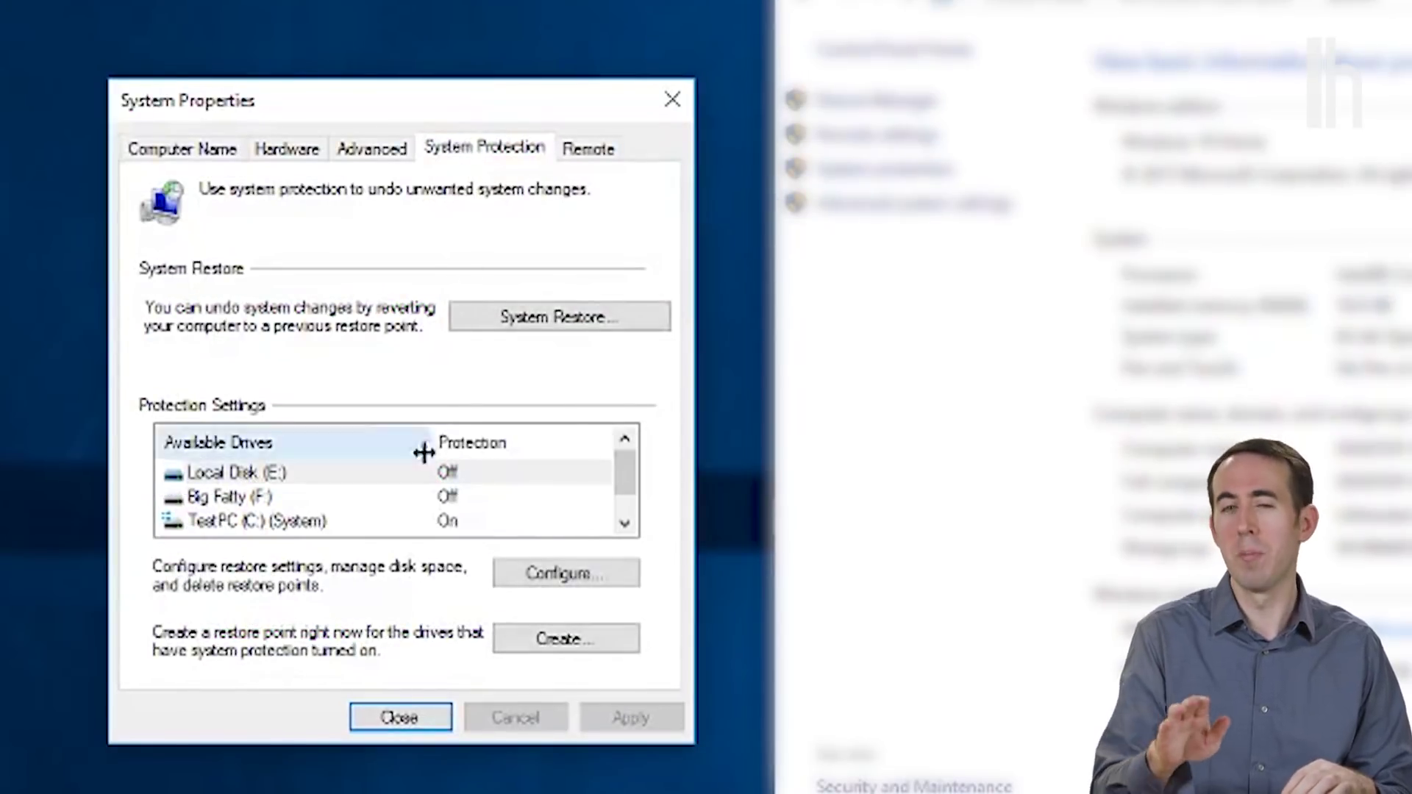
left_click(481, 522)
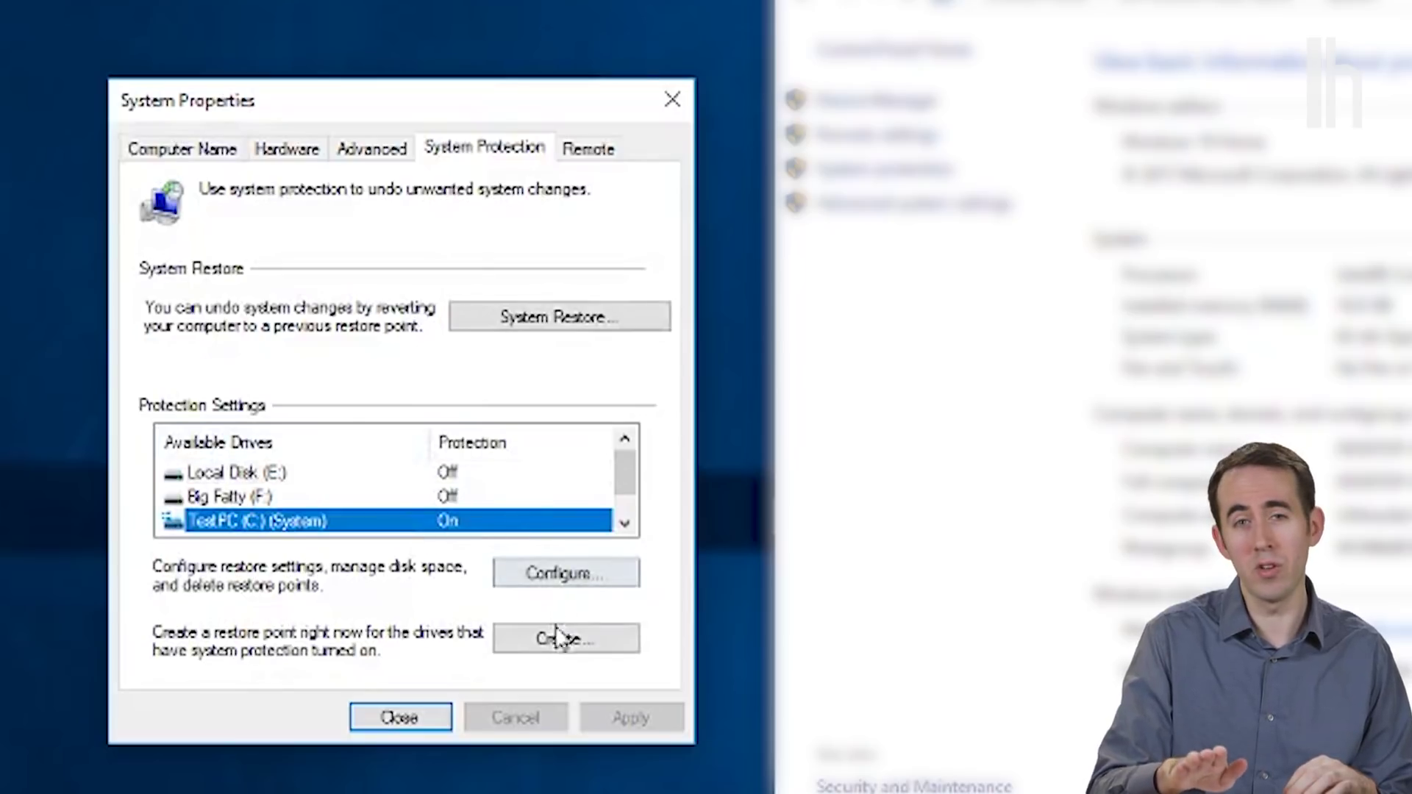
left_click(552, 578)
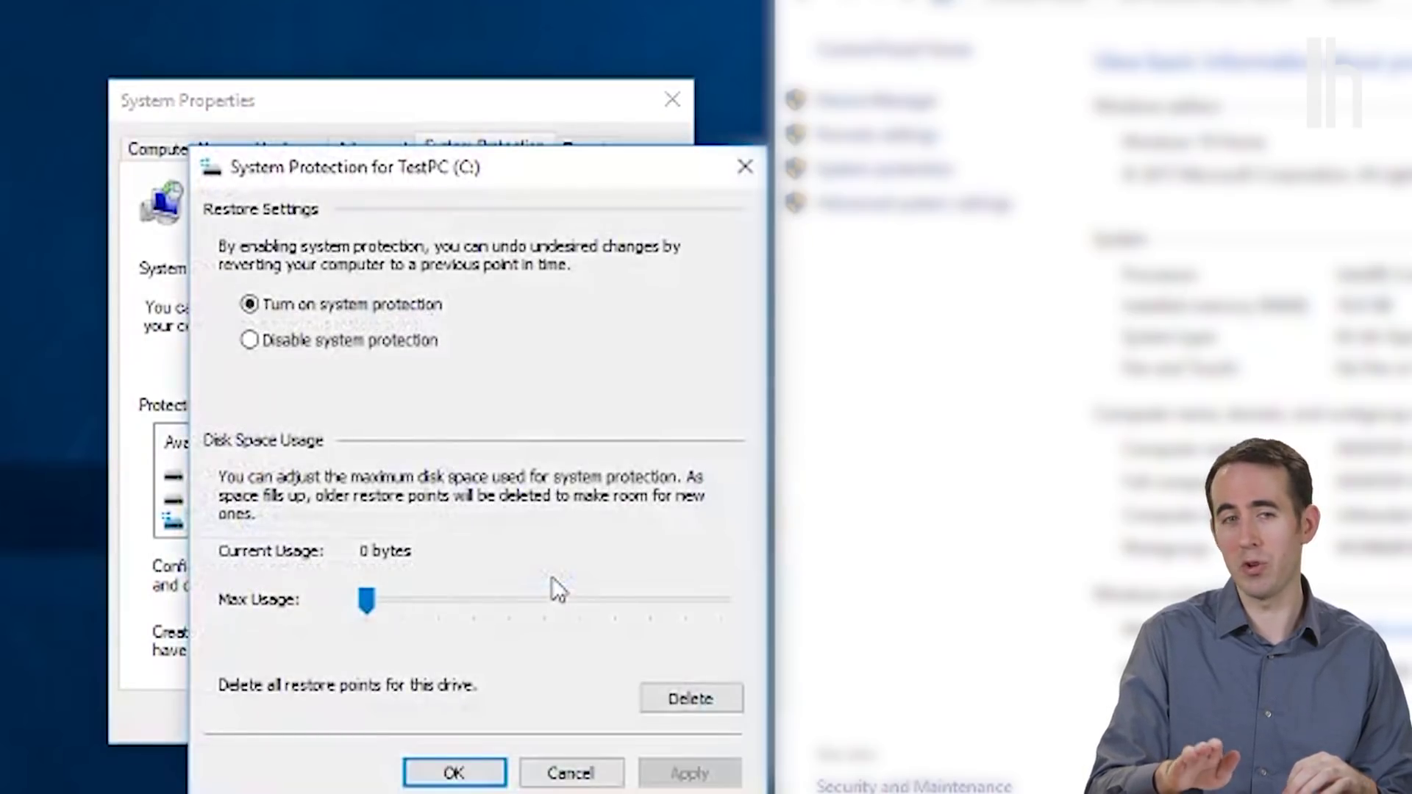
left_click(389, 351)
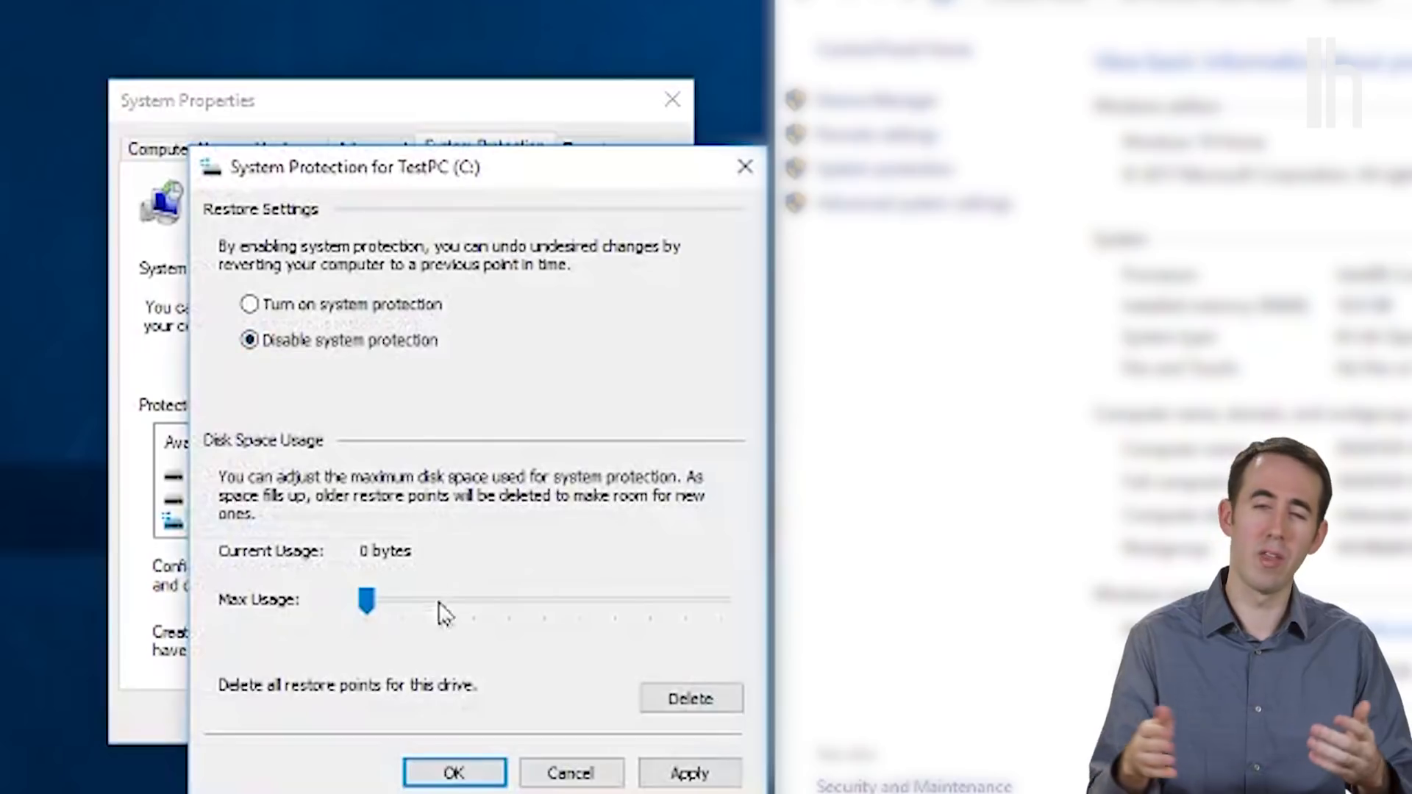
left_click(446, 778)
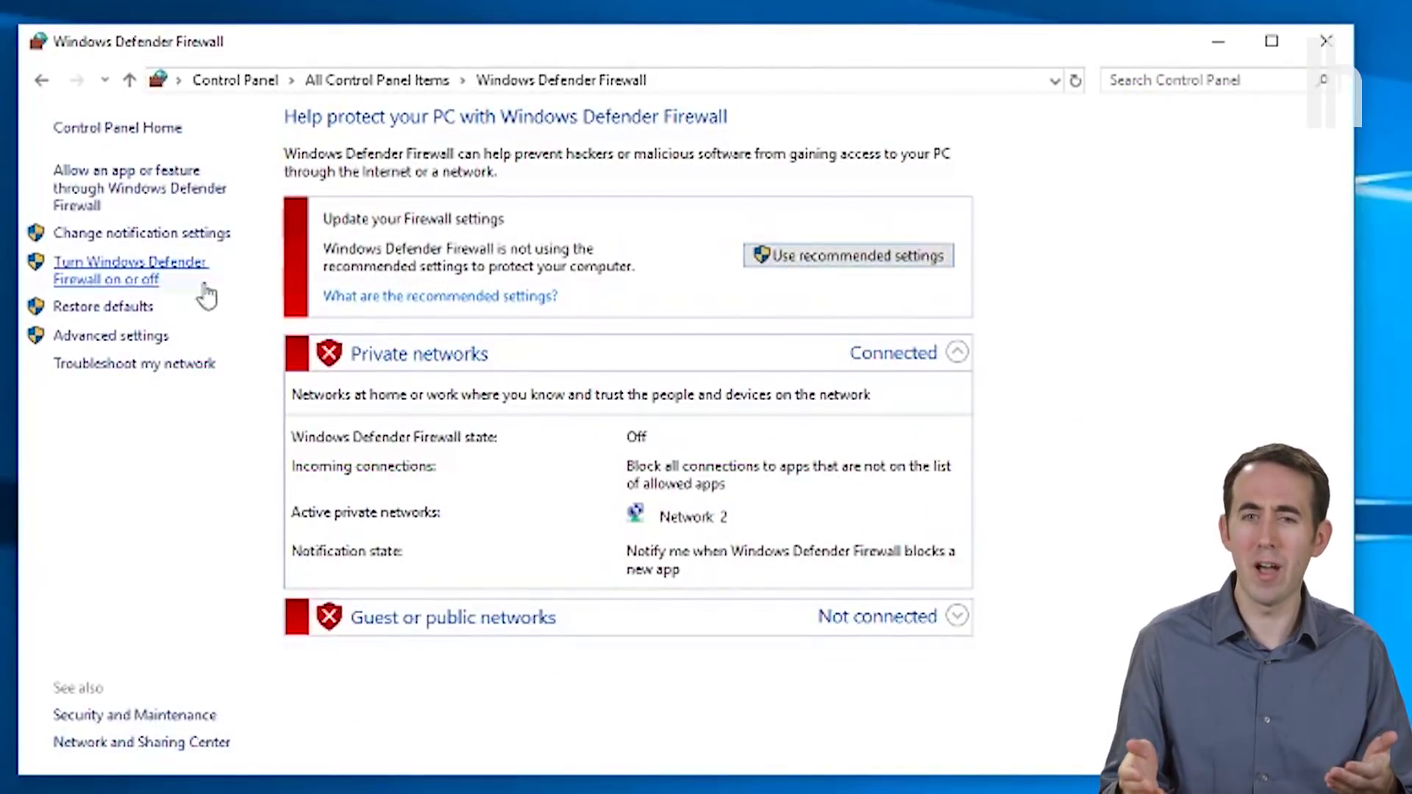
Step: Turn Windows Defender Firewall on for public networks, leaving private networks off
left_click(127, 271)
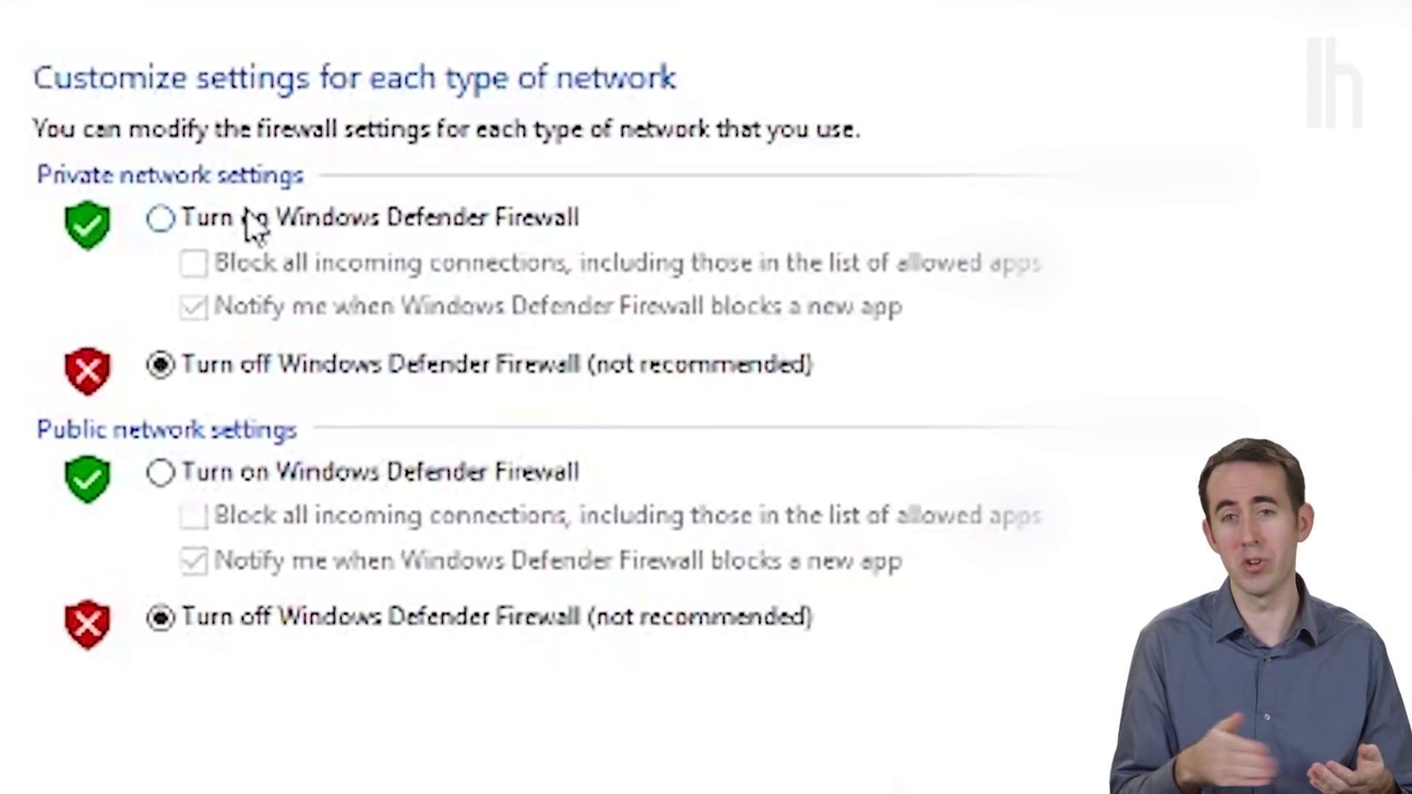
left_click(250, 481)
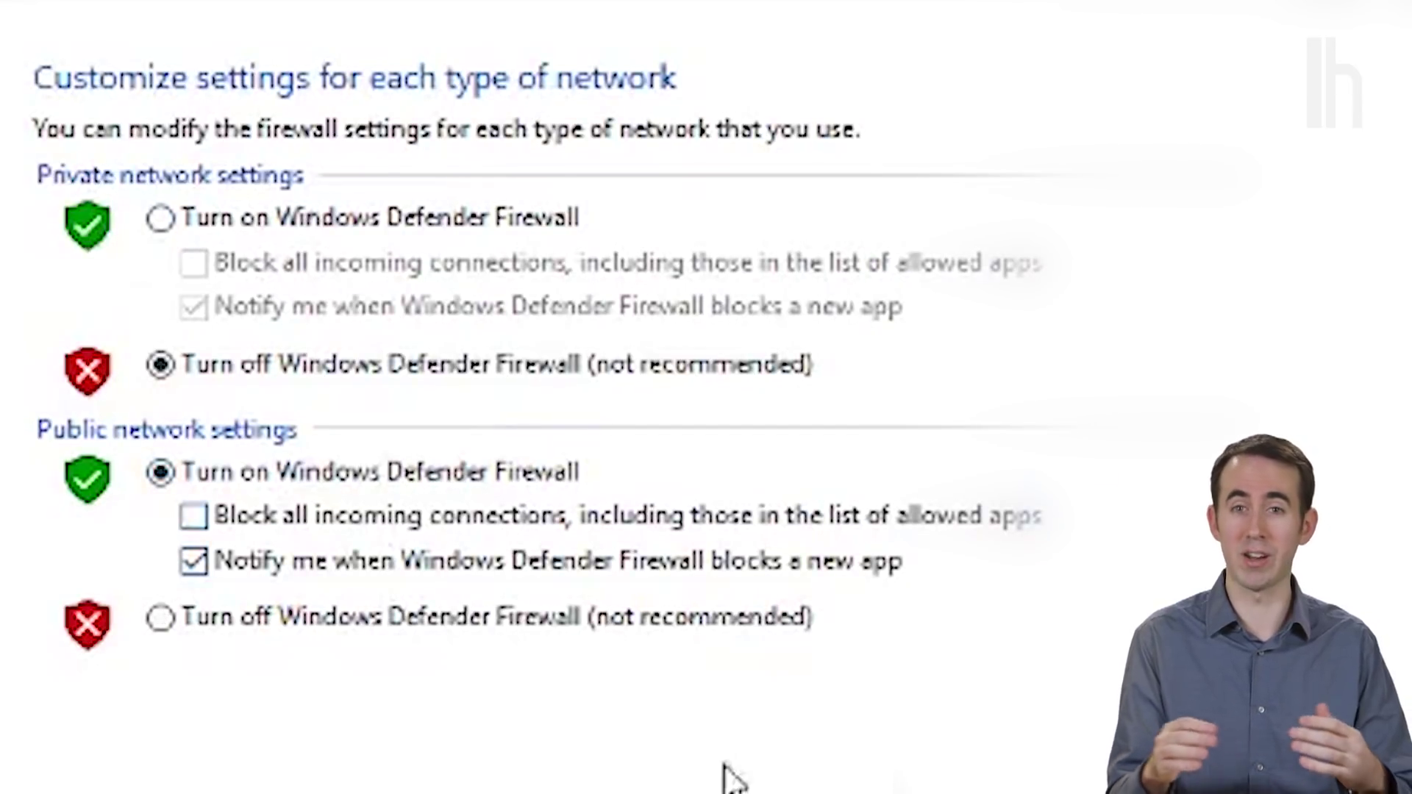
left_click(669, 790)
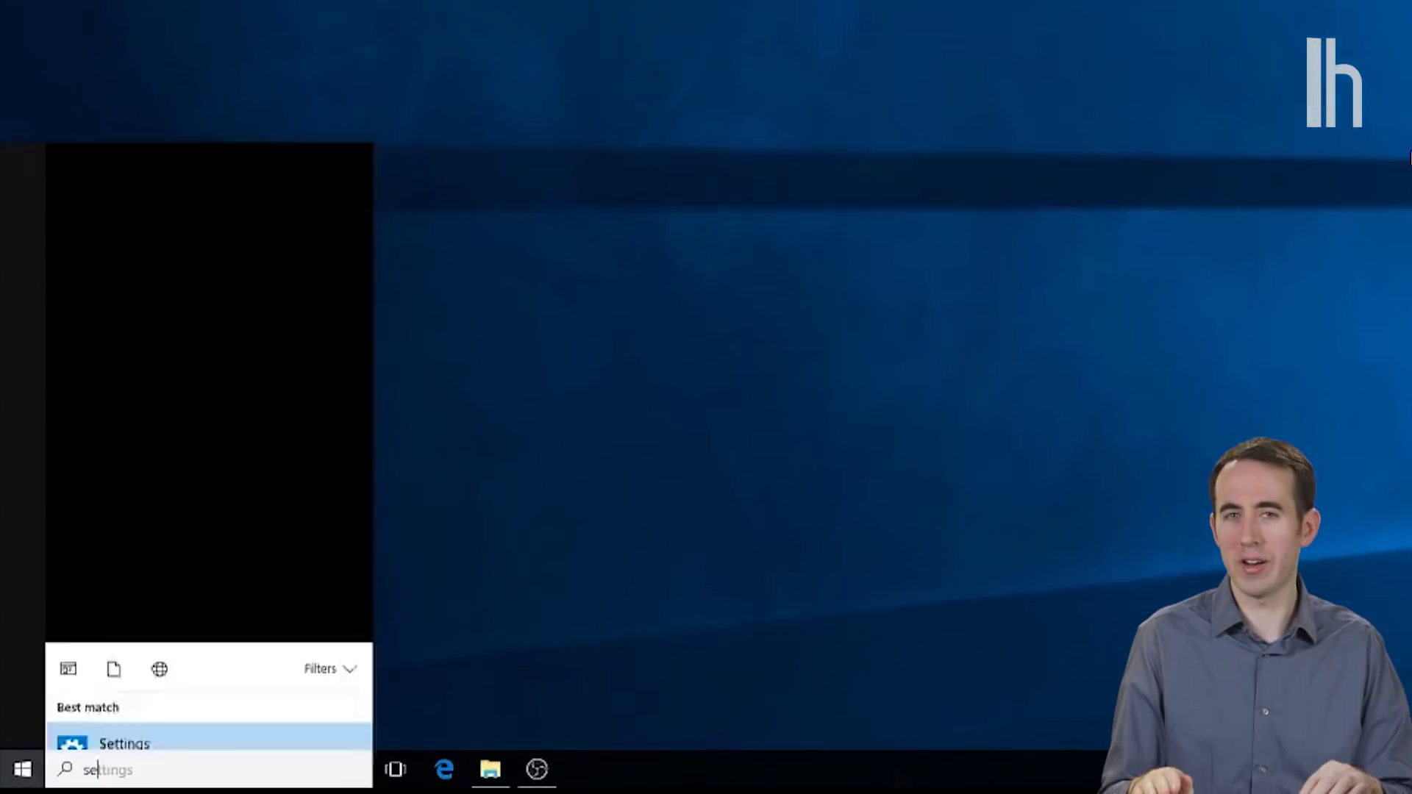
Step: In Settings > Accounts, start linking a Microsoft account and enter the account's e-mail address
type("ttings")
key("Return")
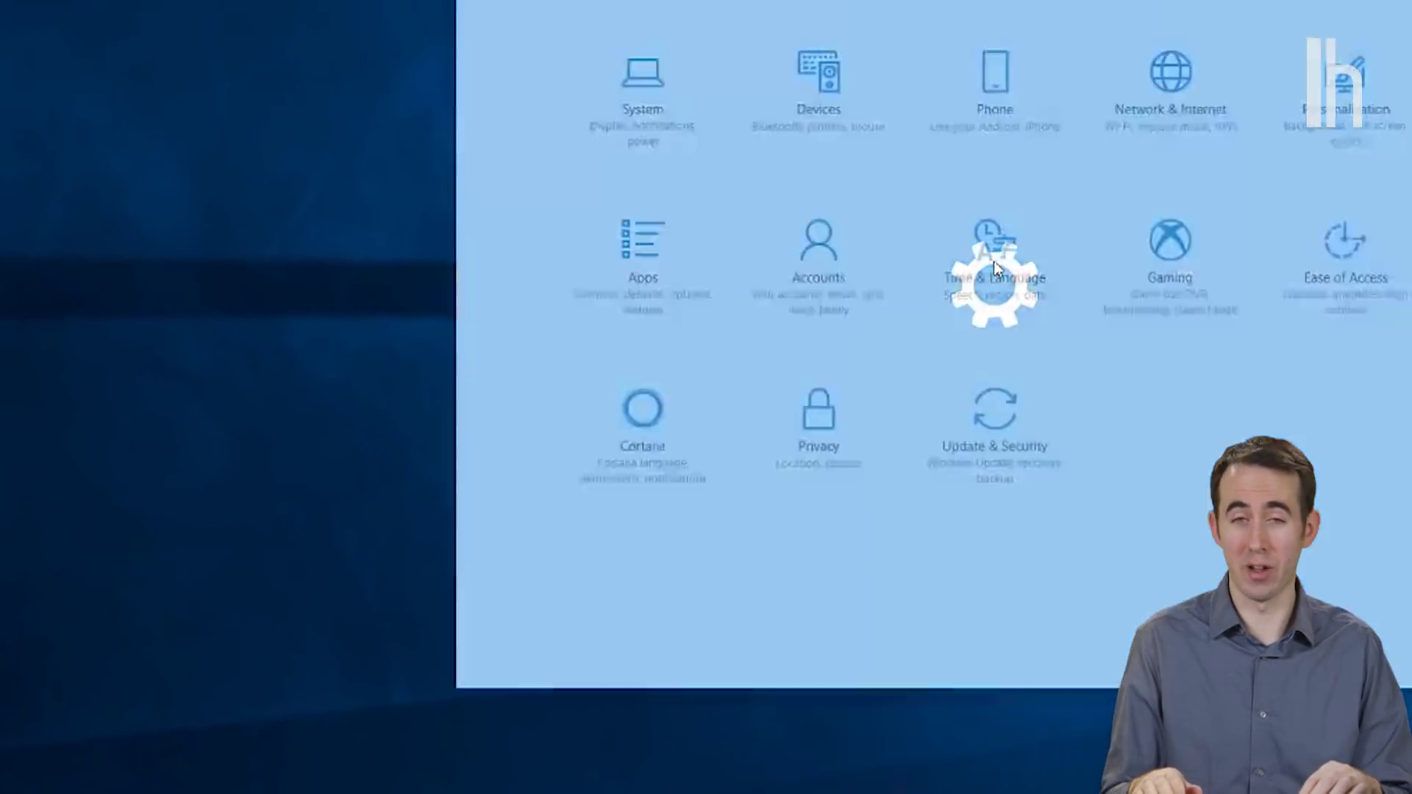
left_click(364, 401)
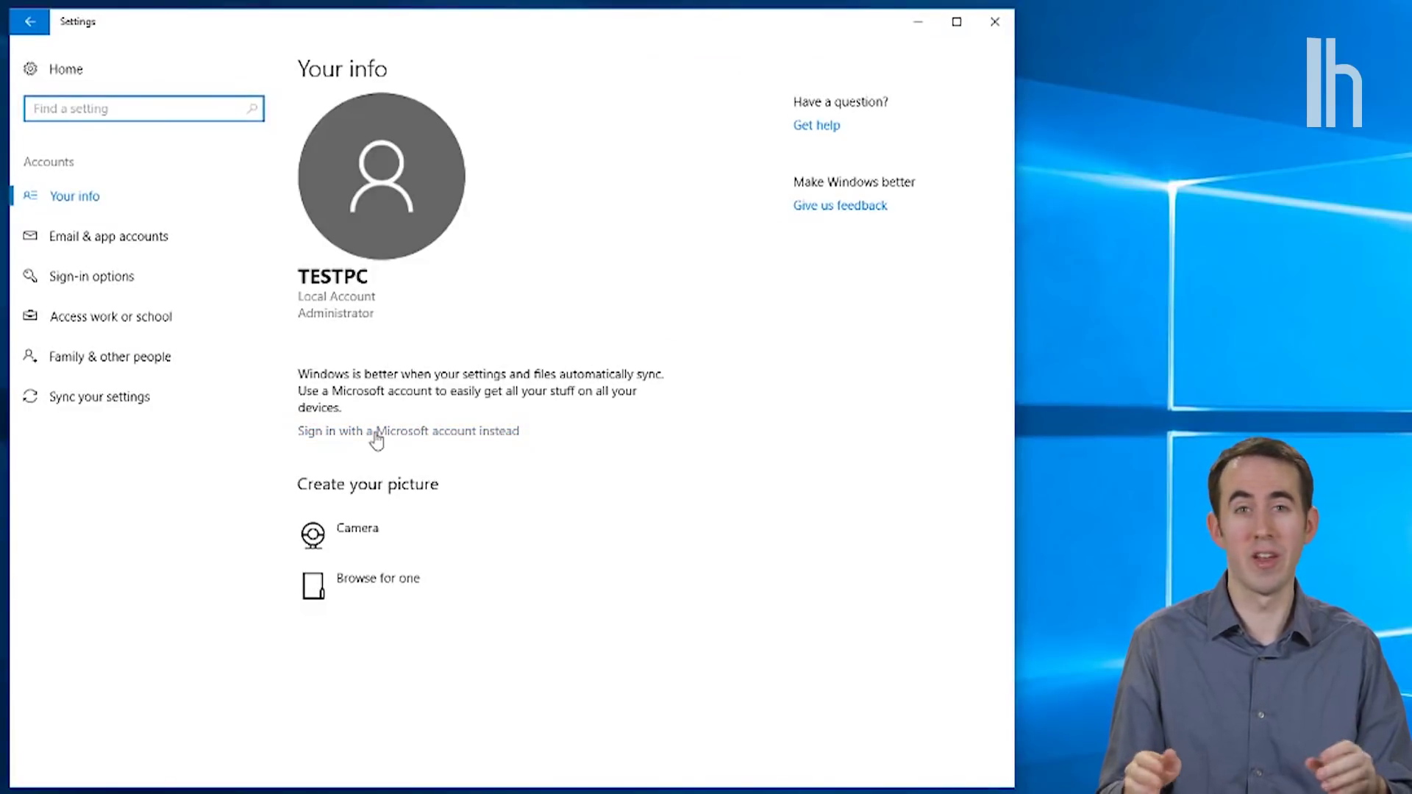
left_click(374, 434)
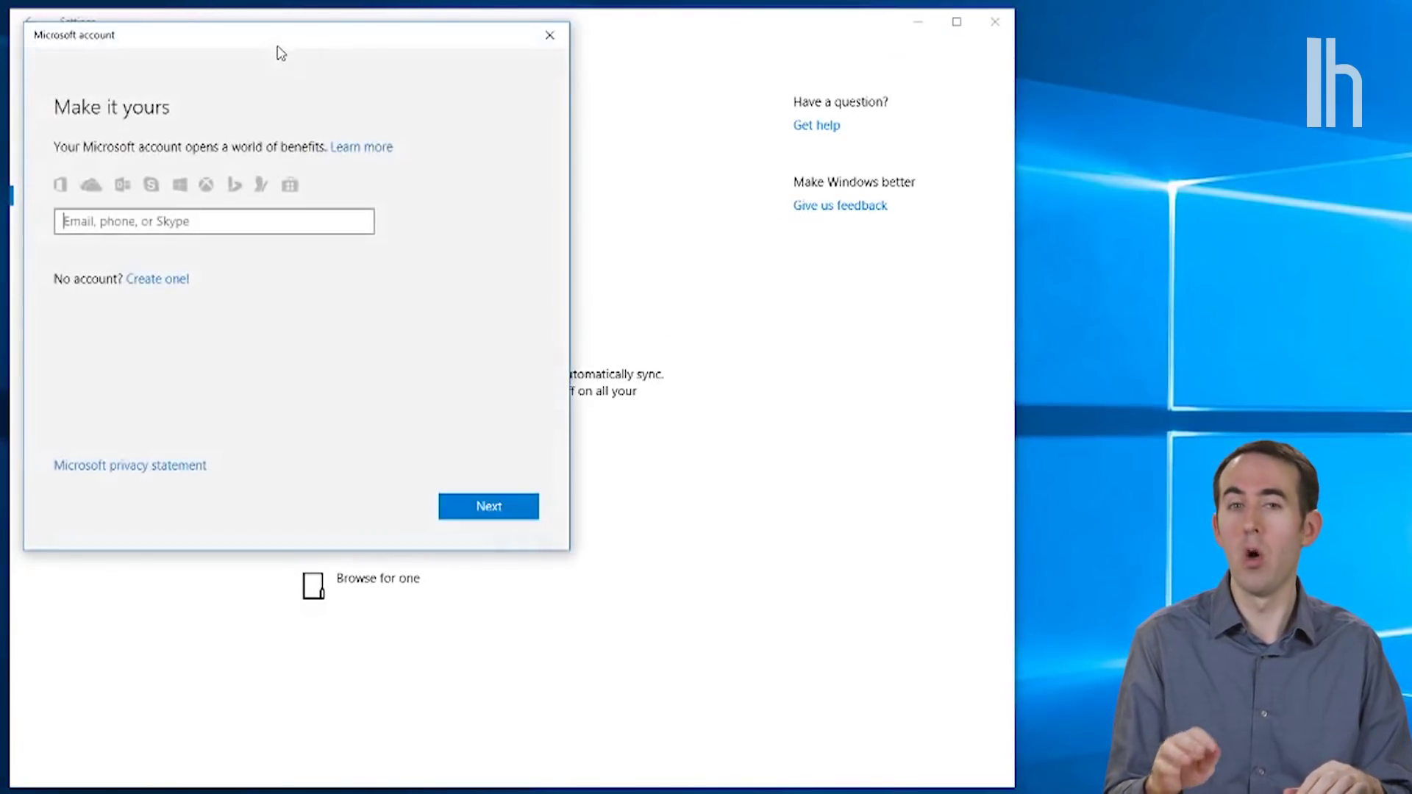
left_click_drag(284, 44, 554, 178)
left_click(427, 416)
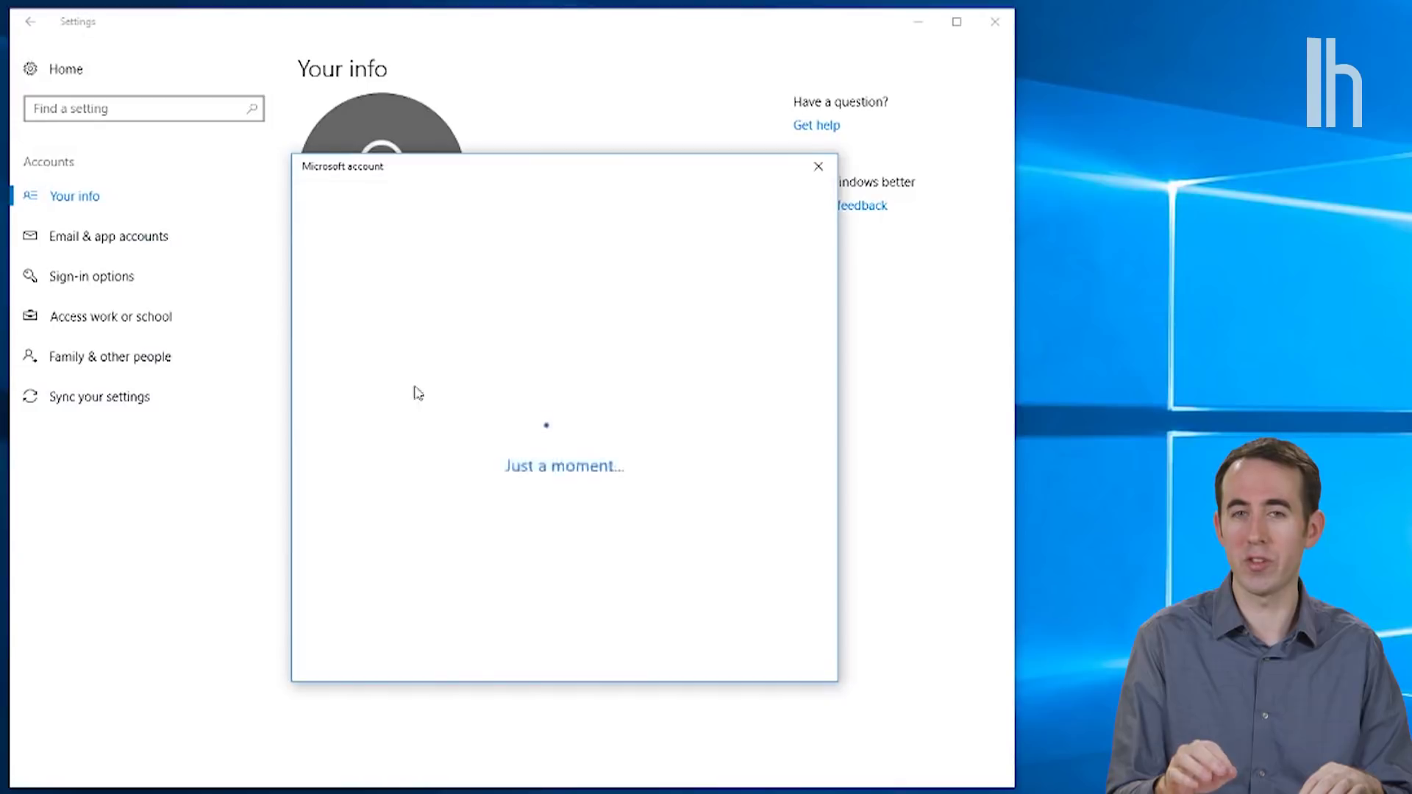
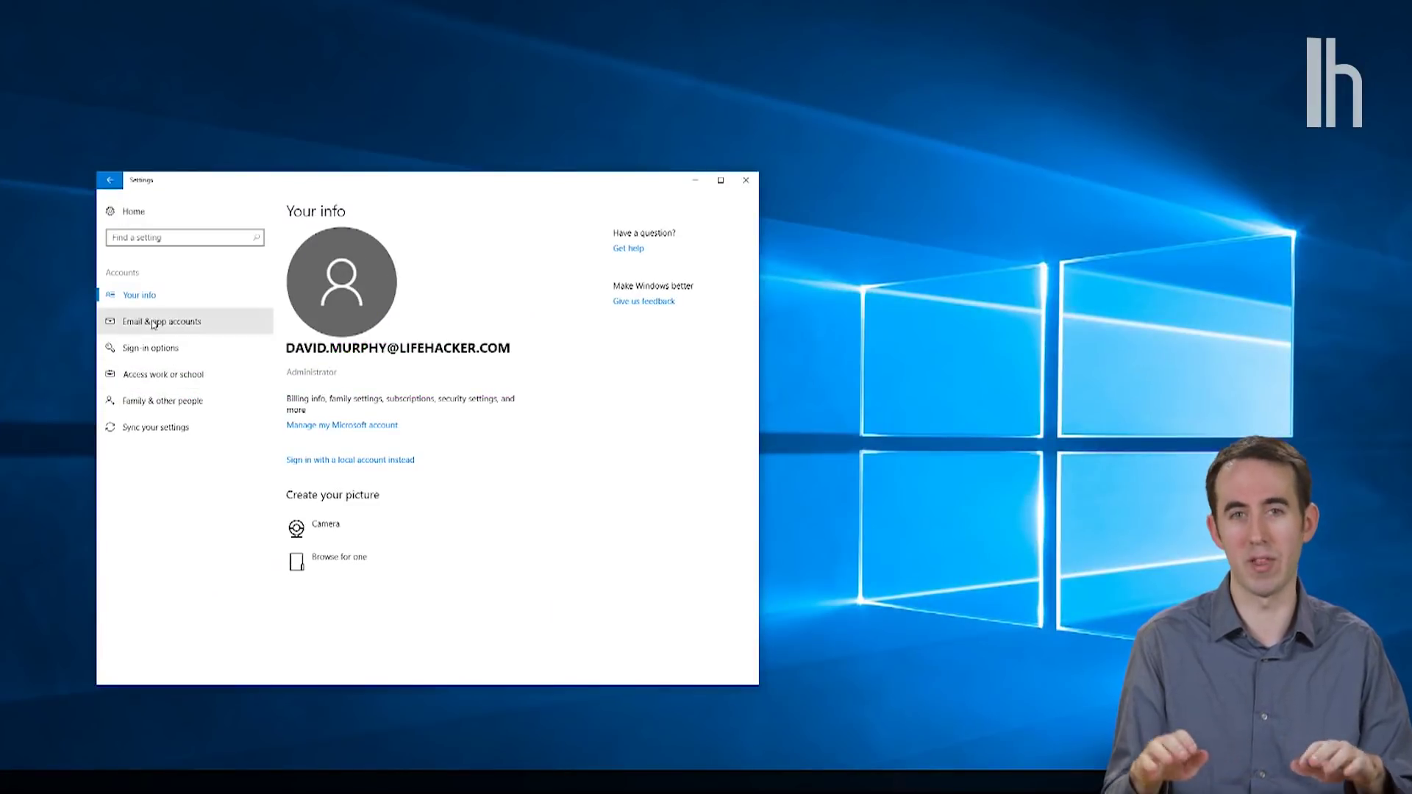
Step: Add a Google account under Email & app accounts and begin signing in
left_click(153, 323)
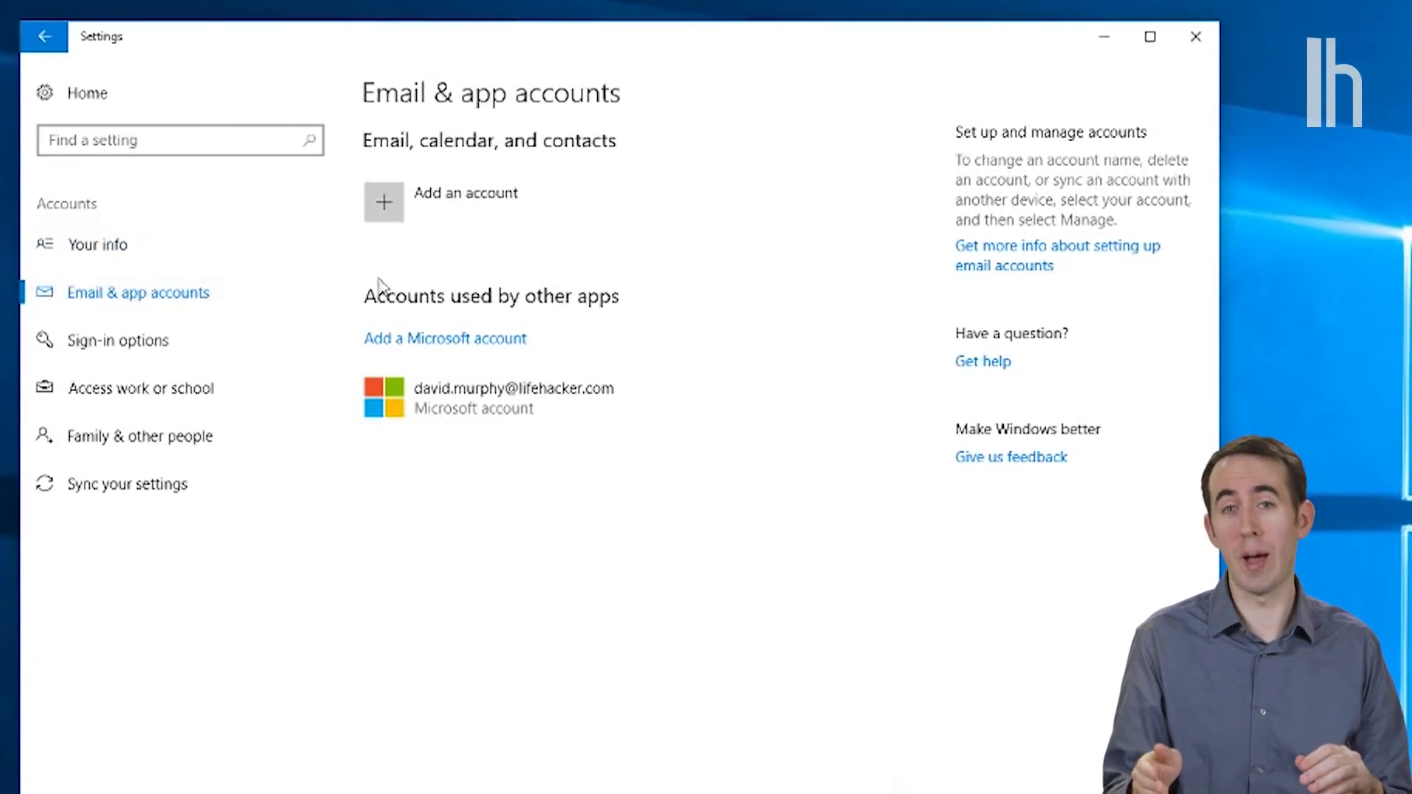
left_click(385, 205)
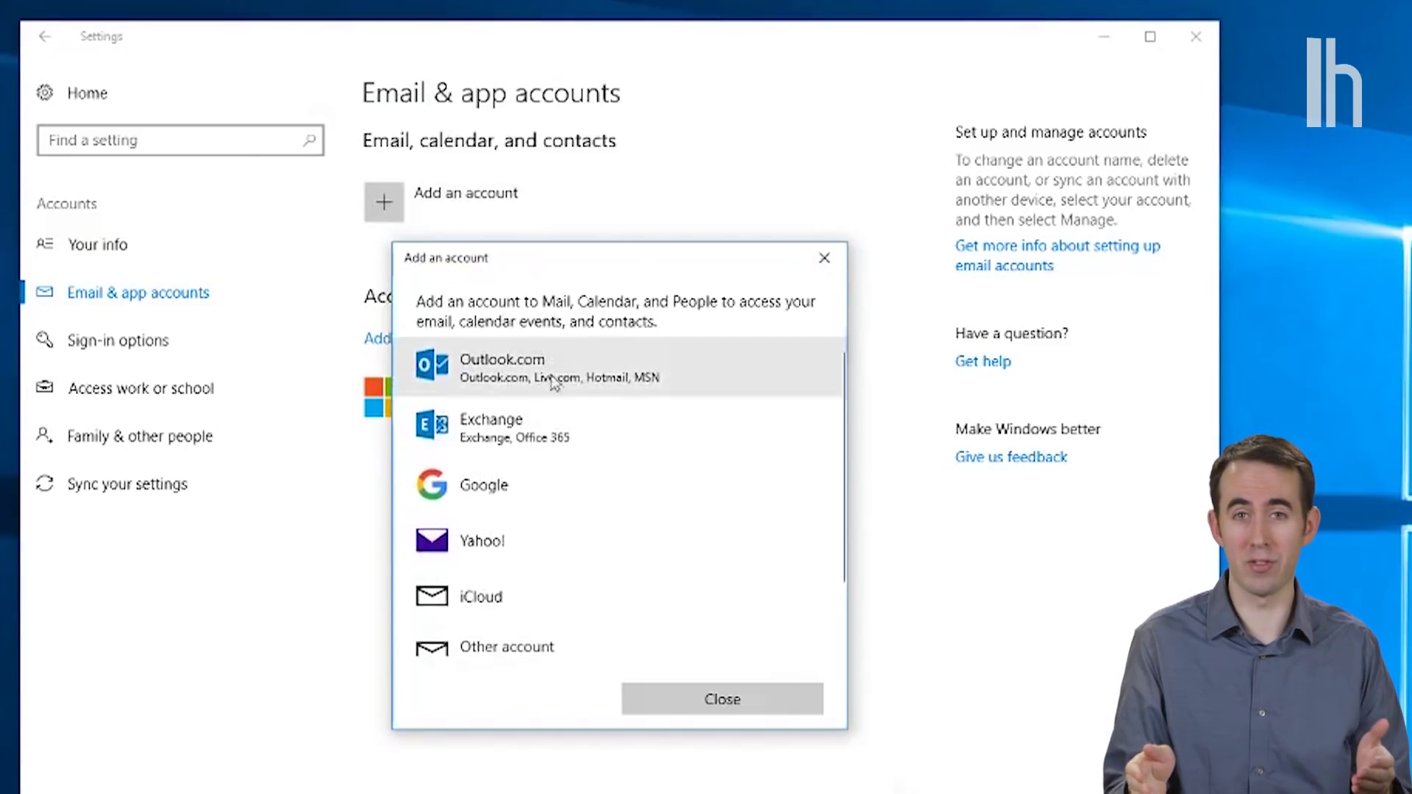
left_click(530, 495)
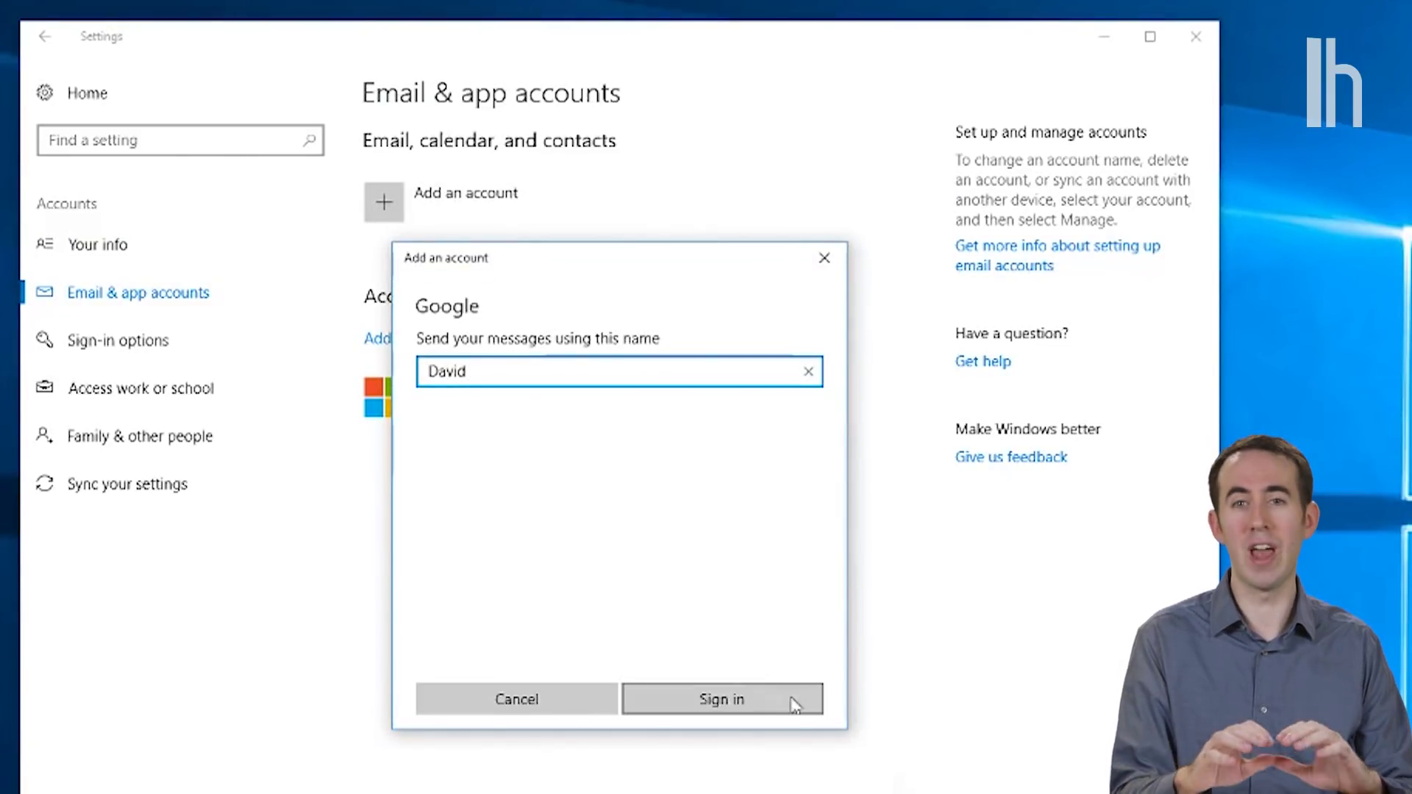
left_click(765, 702)
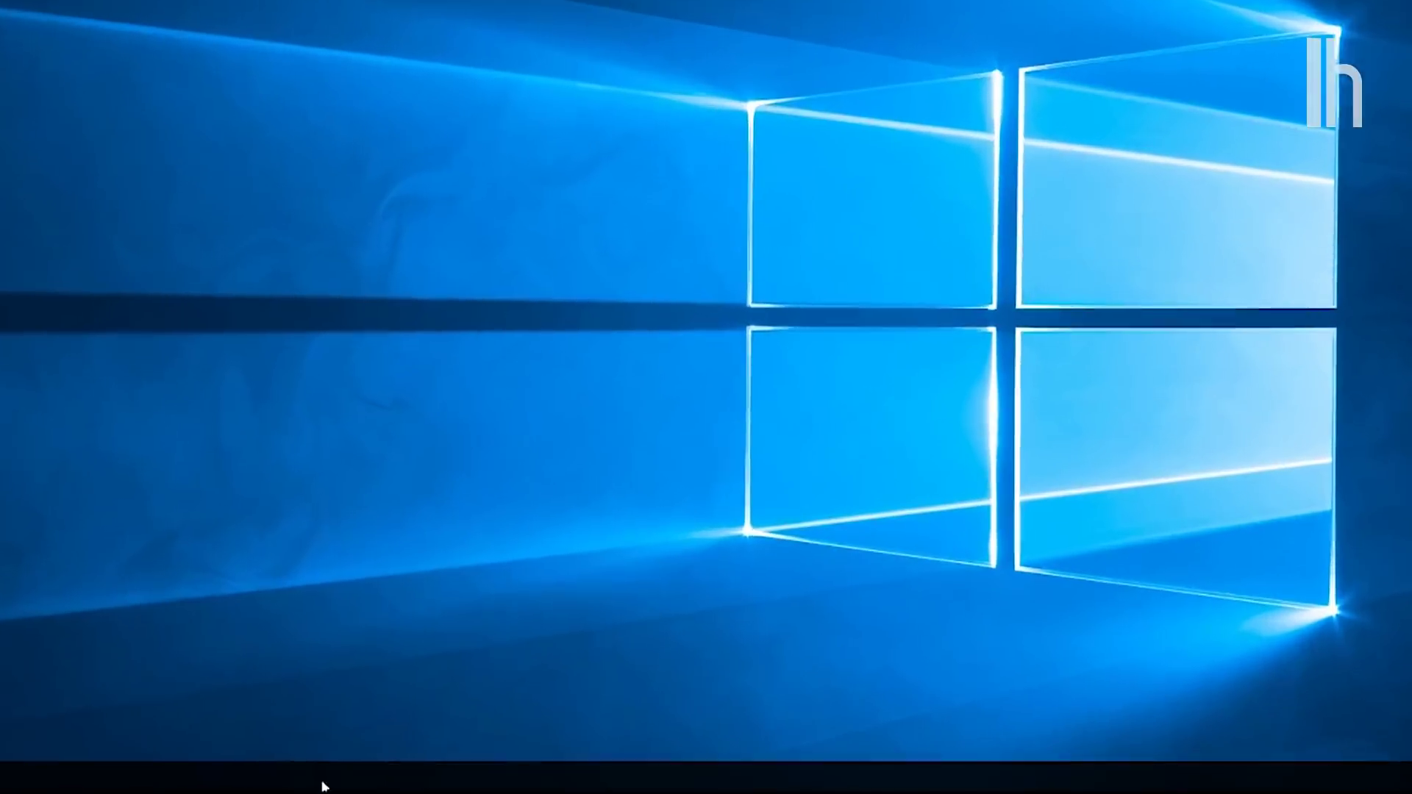
Step: Open Taskbar settings and toggle small taskbar buttons on, then back off
right_click(321, 781)
left_click(126, 762)
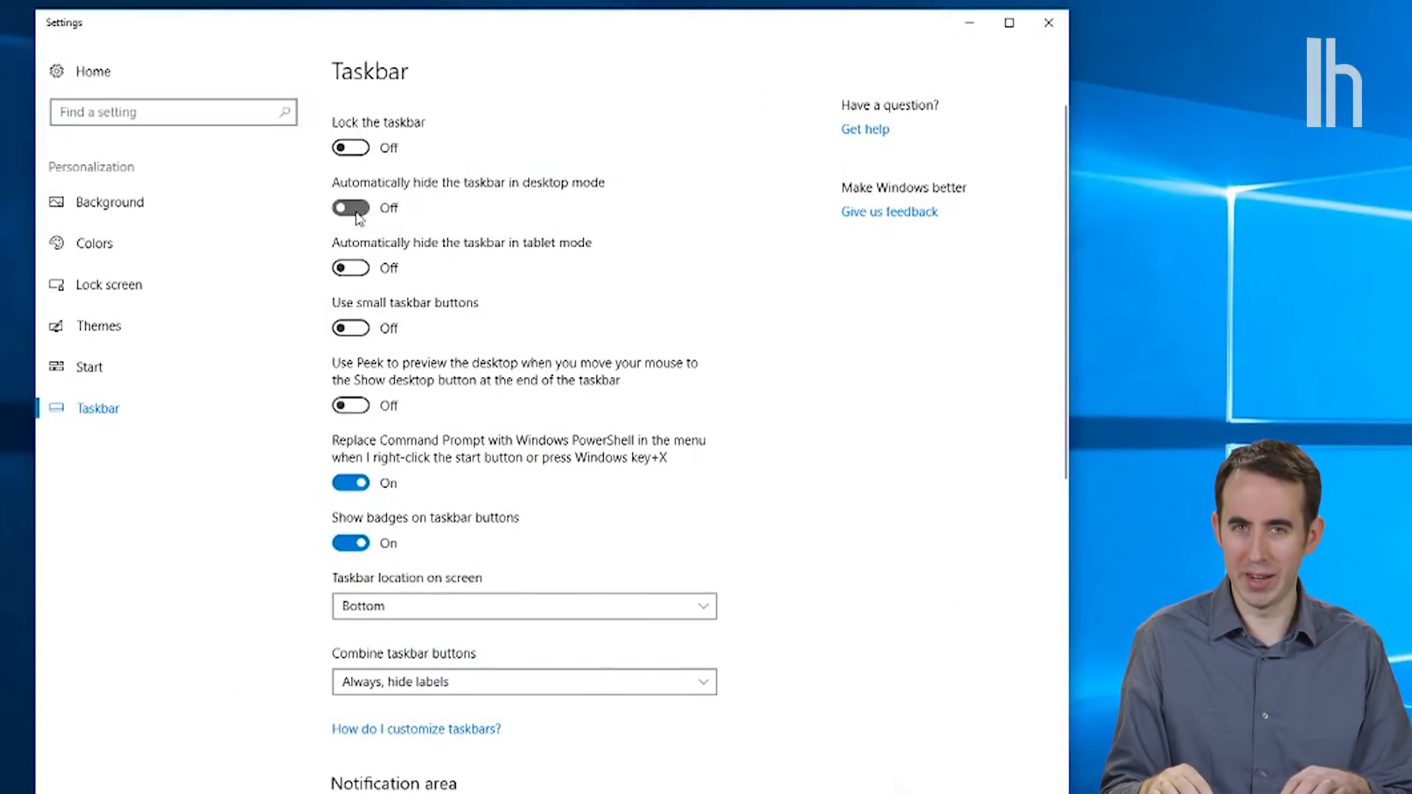
left_click(351, 329)
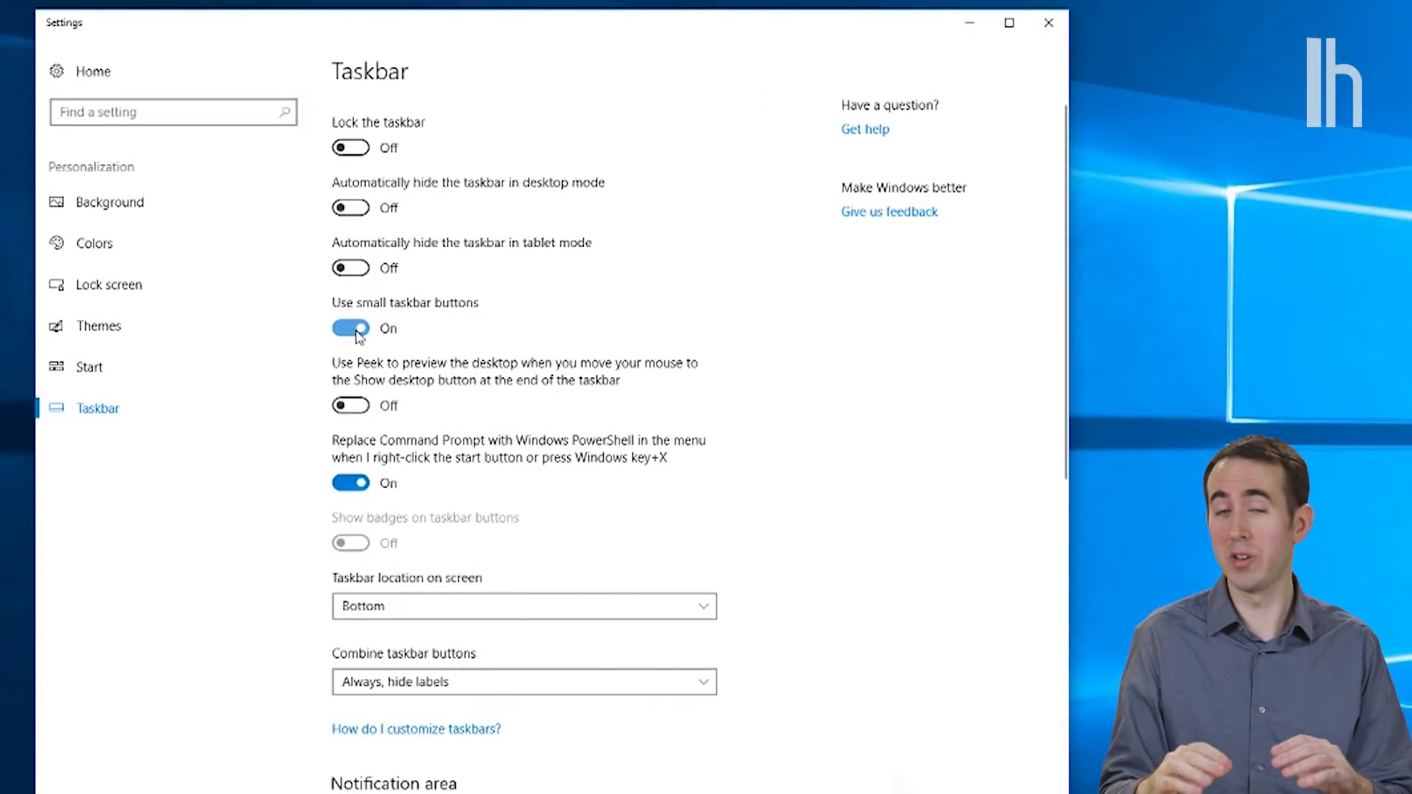
left_click(359, 331)
Step: Try Top and Left taskbar locations, return it to Bottom, then browse for a wallpaper
scroll(491, 412, "down", 3)
left_click(489, 390)
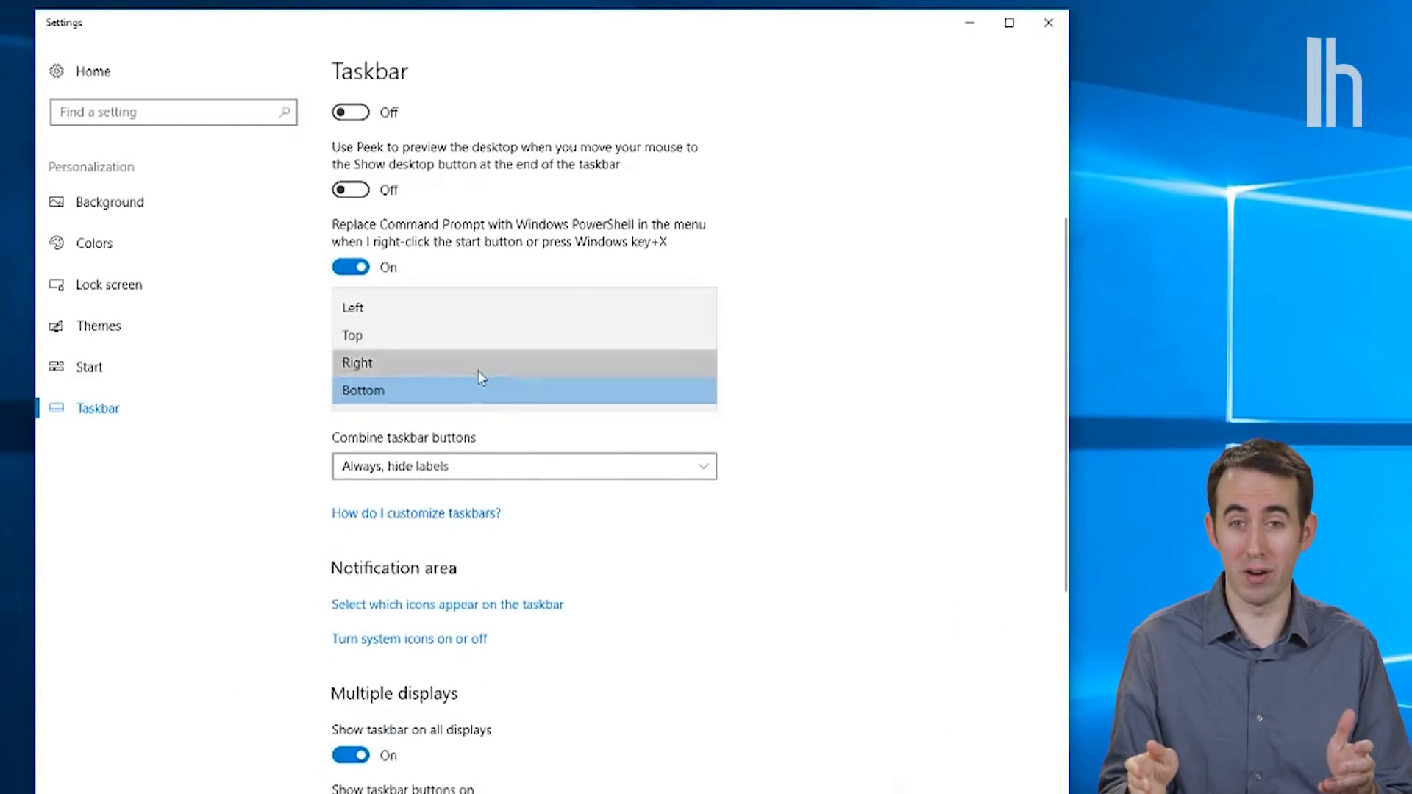
left_click(474, 362)
left_click(464, 391)
left_click(460, 364)
left_click(457, 391)
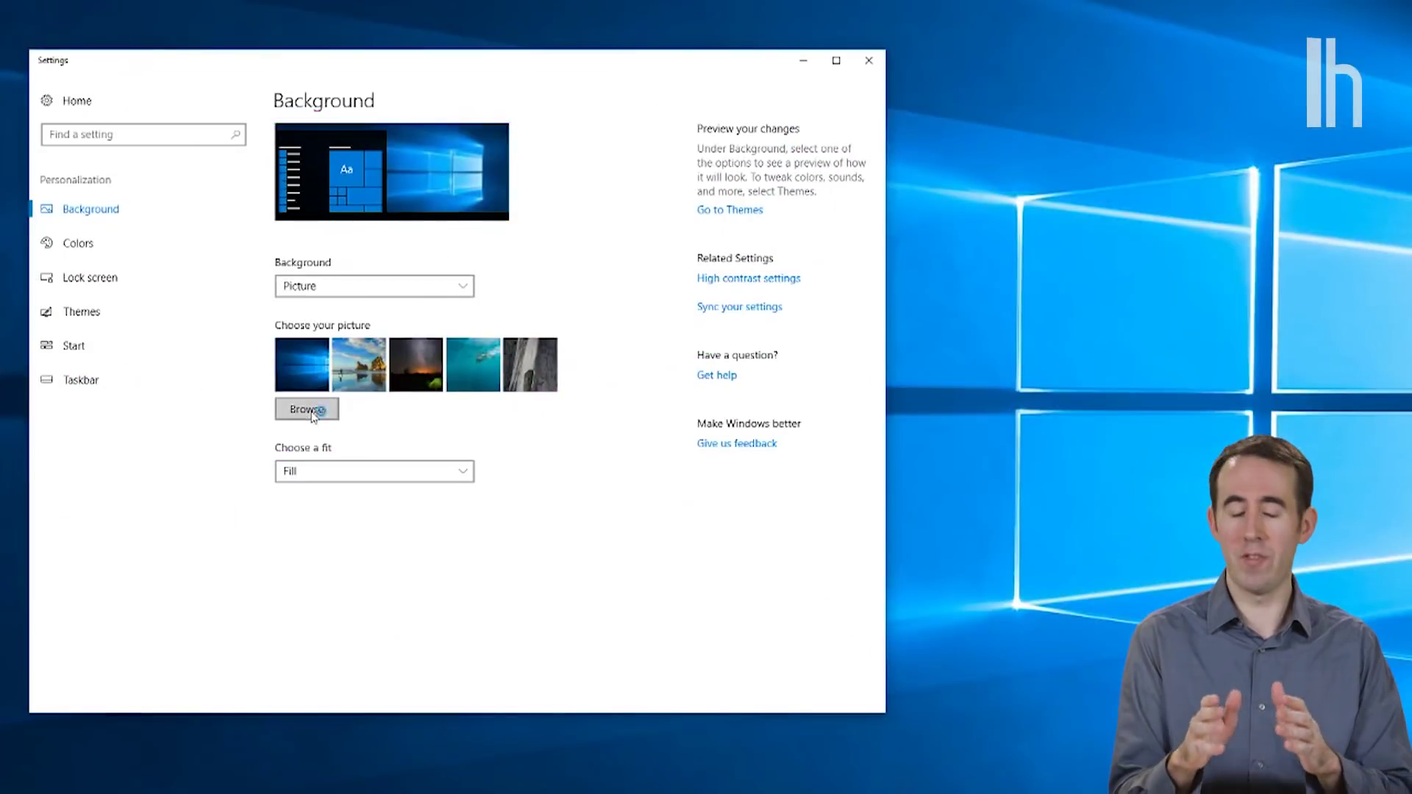
left_click(307, 409)
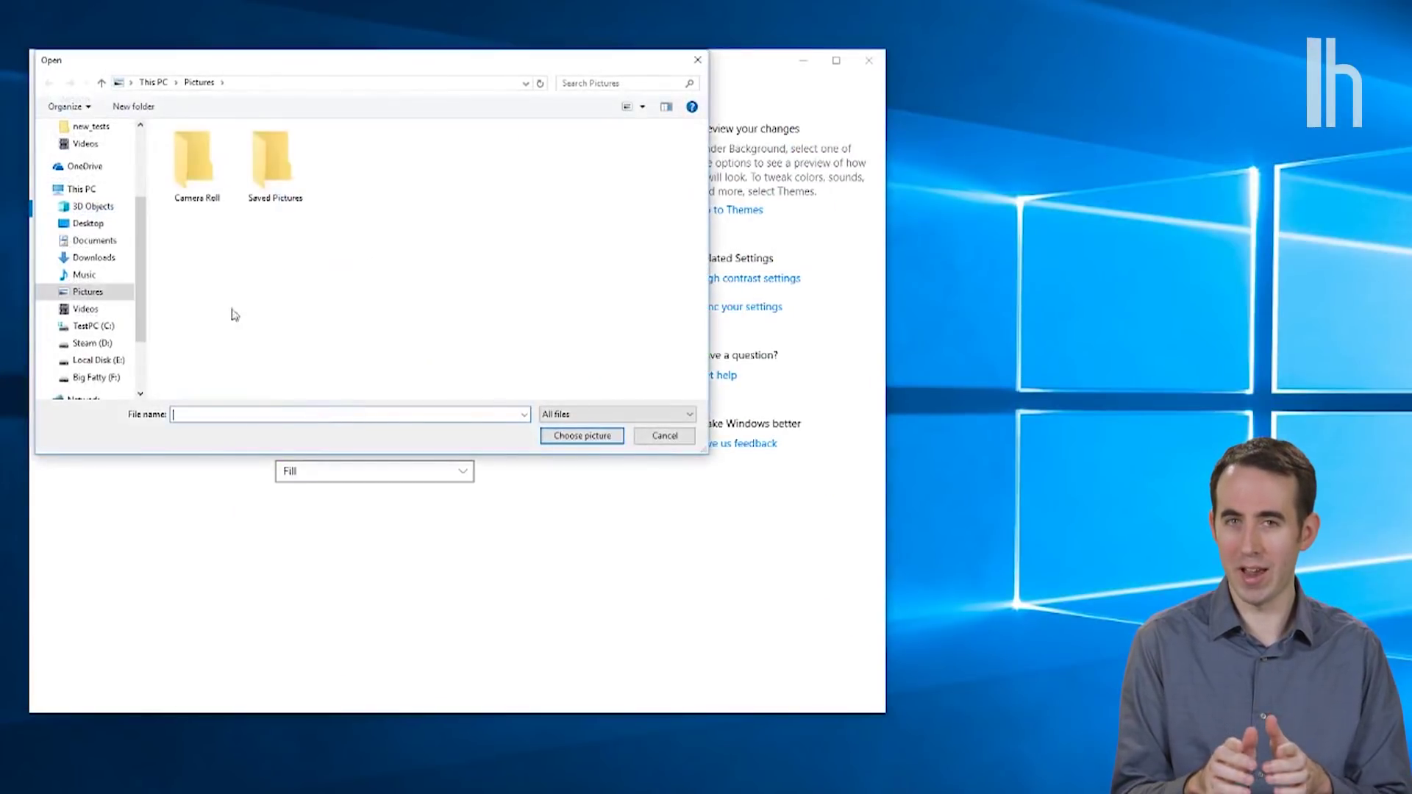
Step: Set the cat photo from Downloads as the desktop background with Tile fit
left_click(109, 259)
double_click(274, 161)
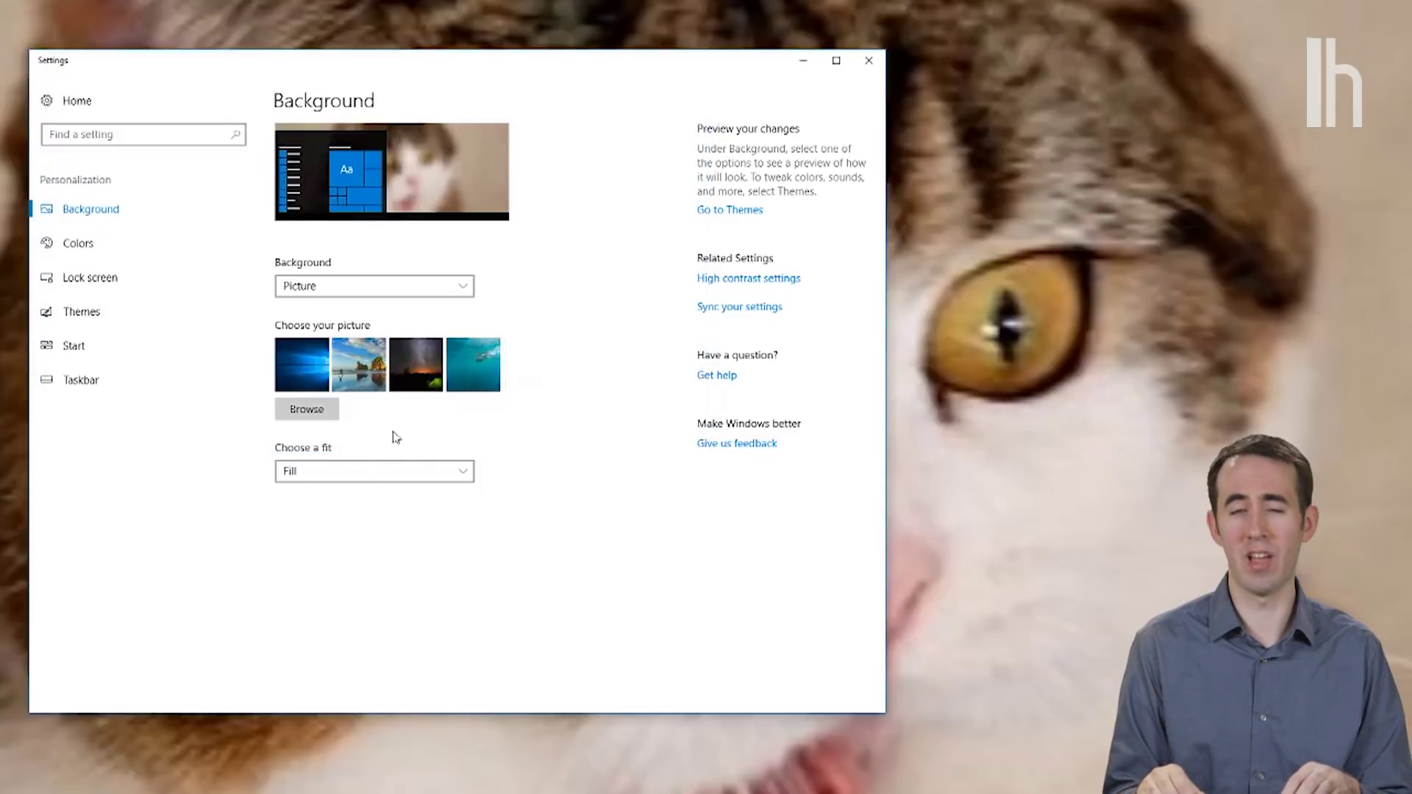
left_click(390, 472)
left_click(353, 517)
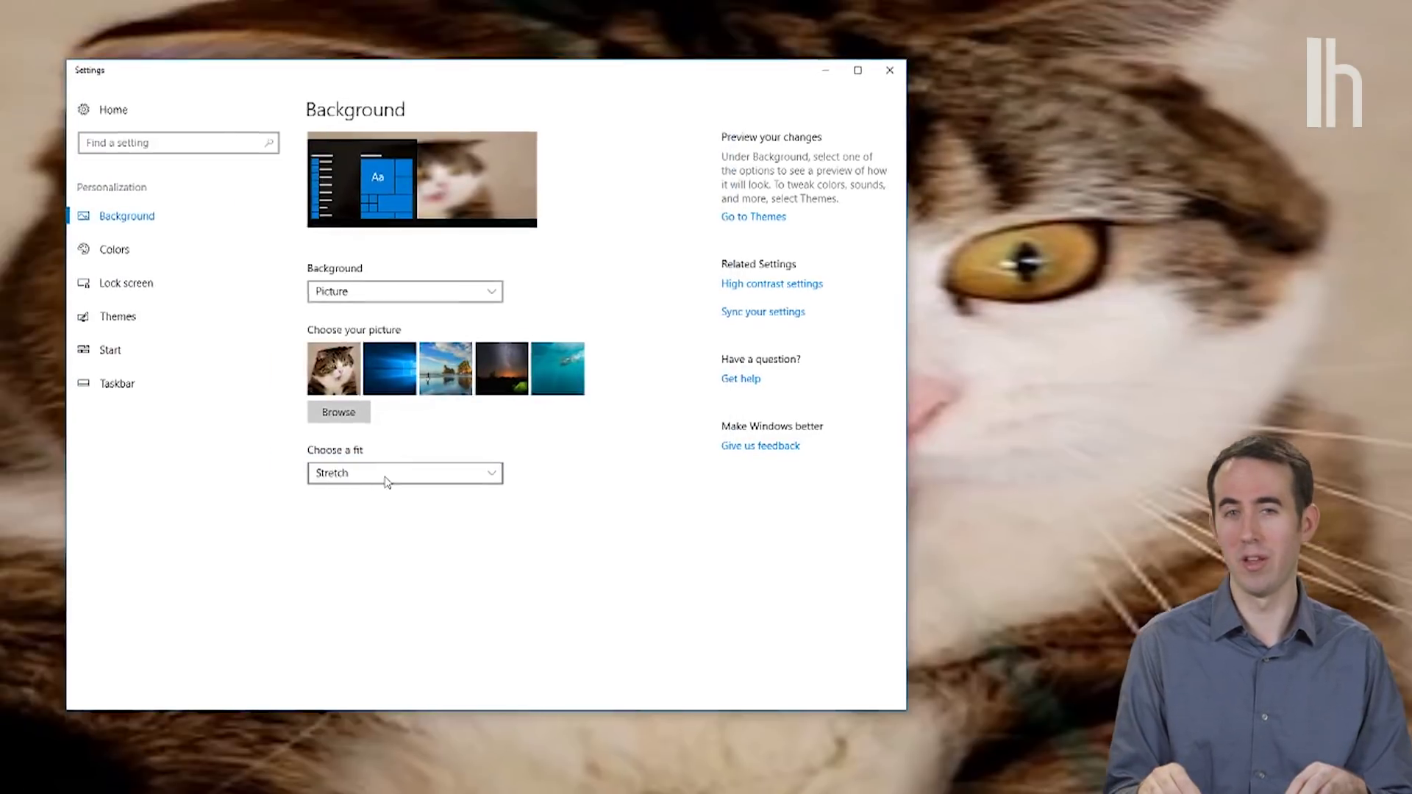
left_click(346, 472)
left_click(708, 511)
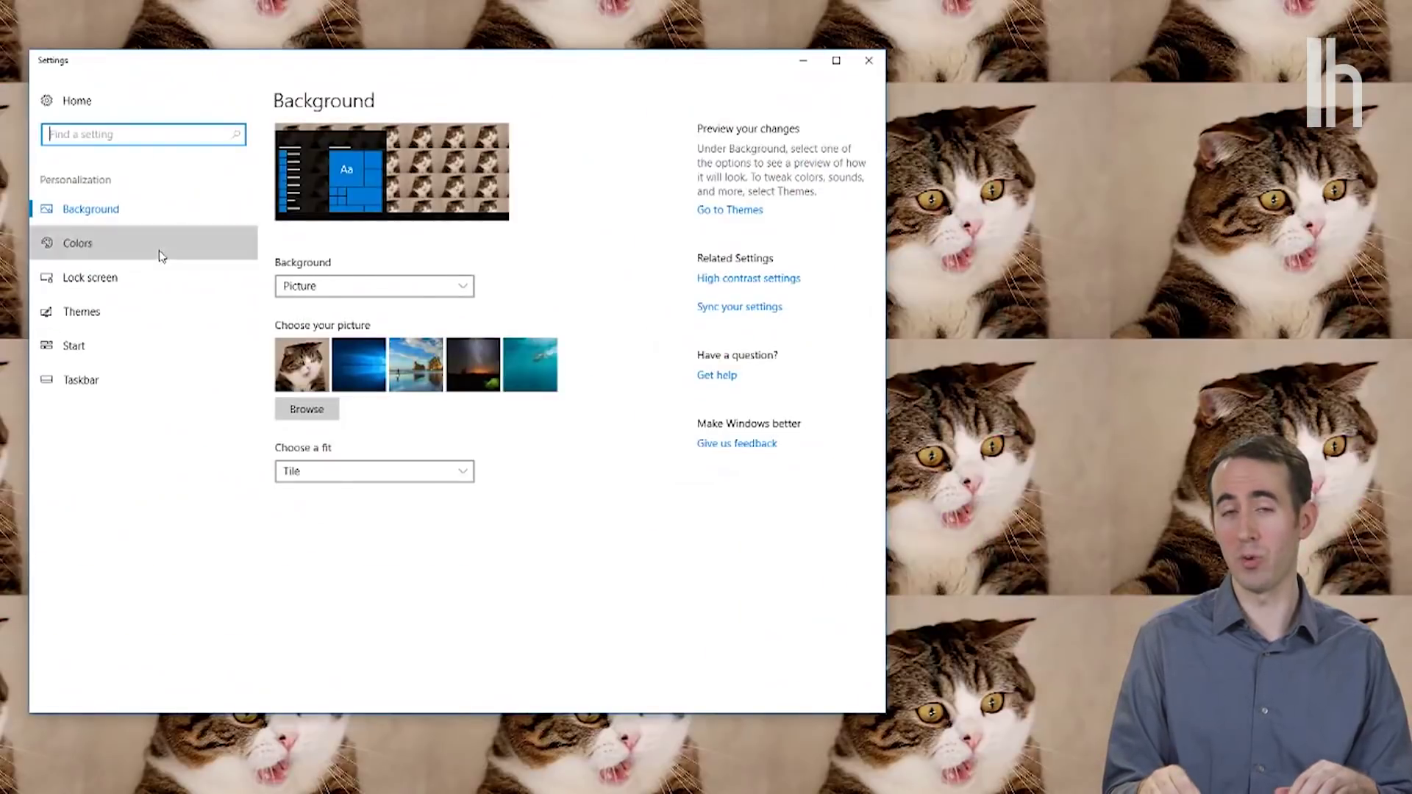
Step: Have the accent colour picked automatically from the wallpaper, then go to Lock screen
left_click(606, 322)
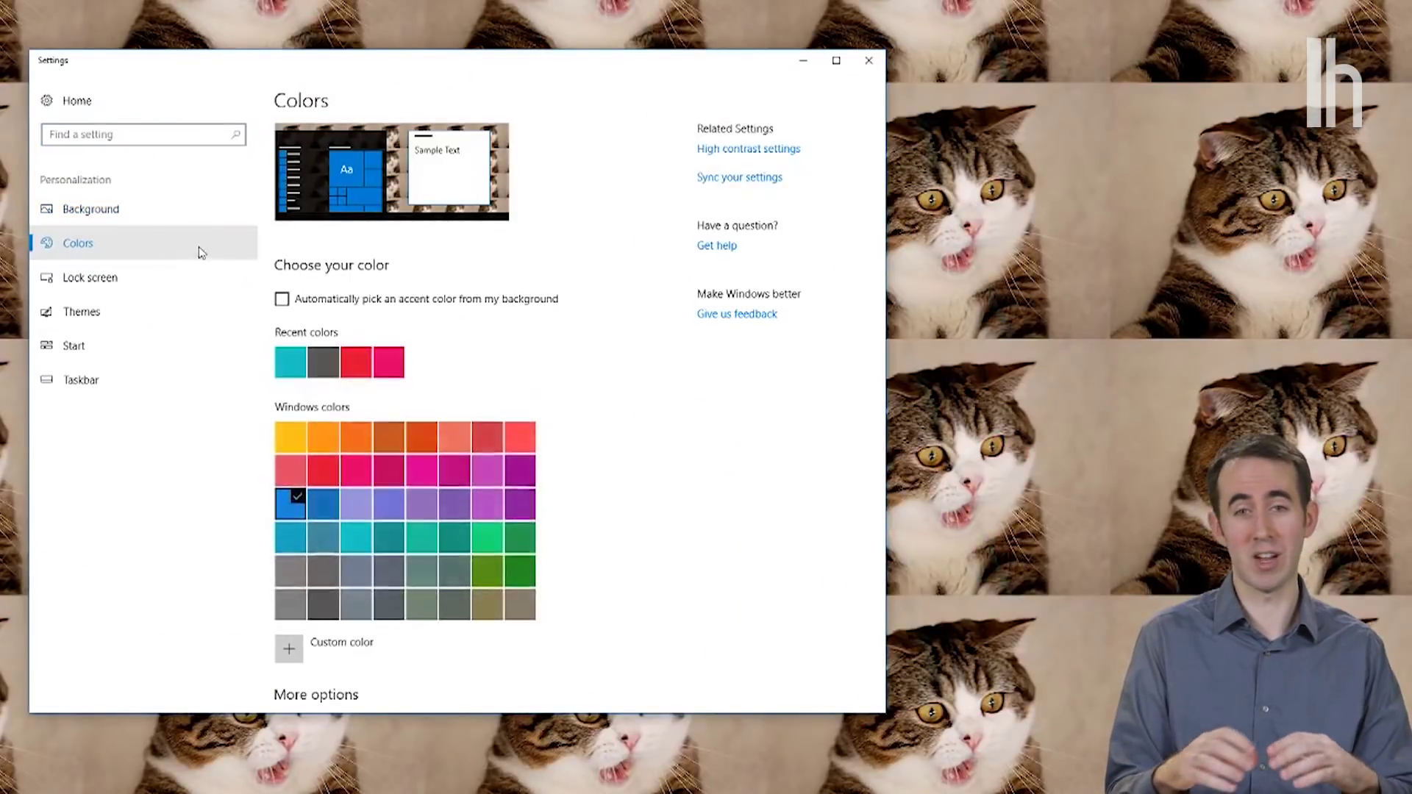
left_click(282, 300)
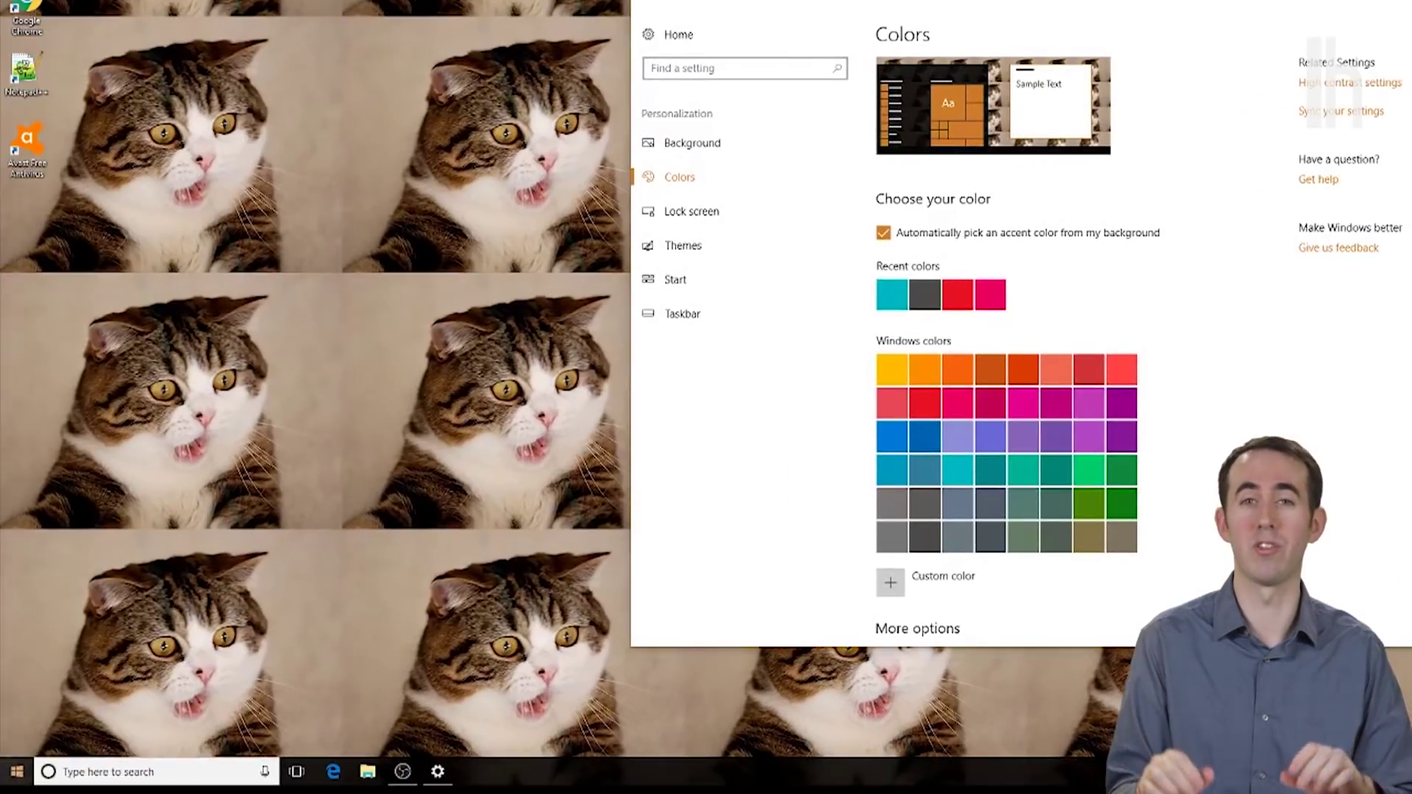
left_click(15, 771)
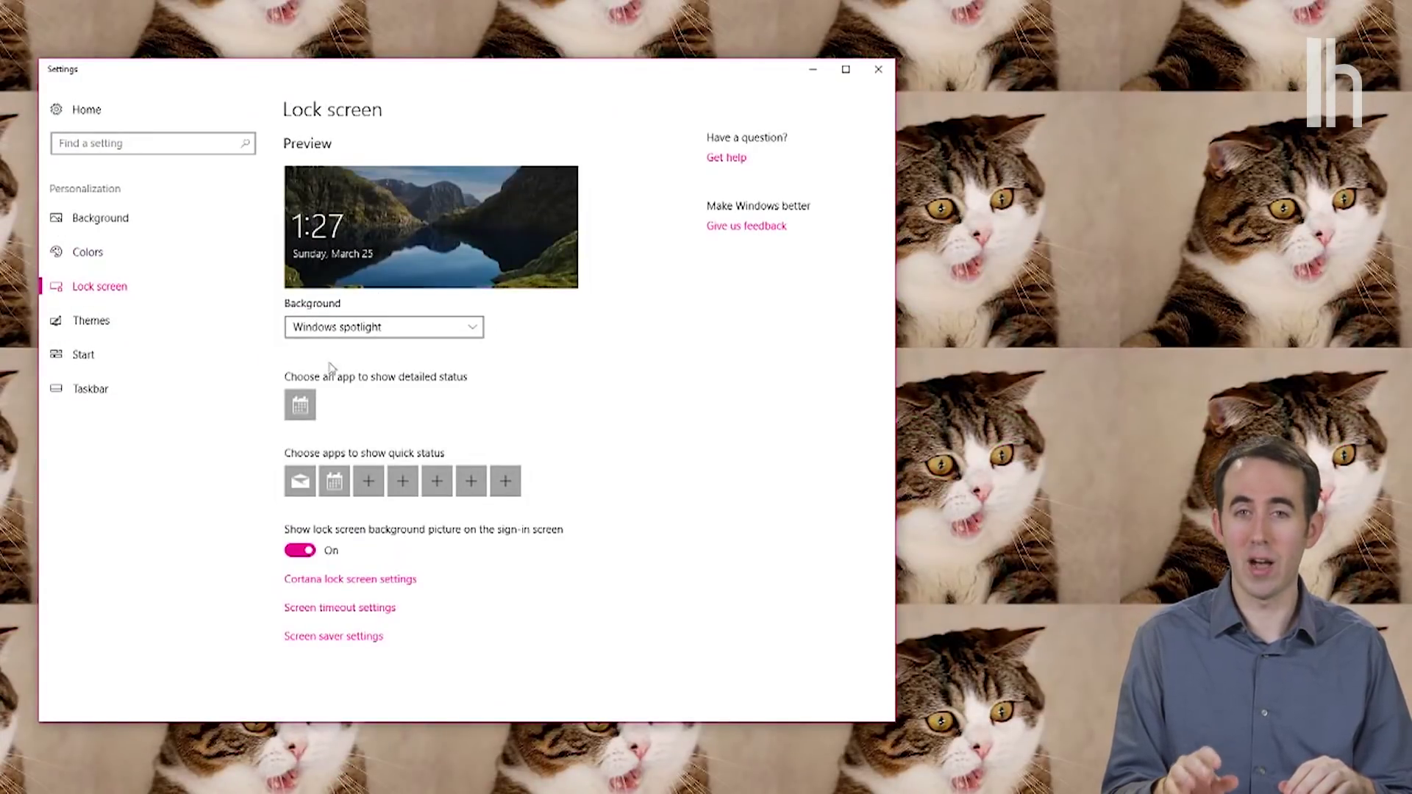
Step: Switch the lock screen background to Picture mode and browse for the cat image
left_click(333, 329)
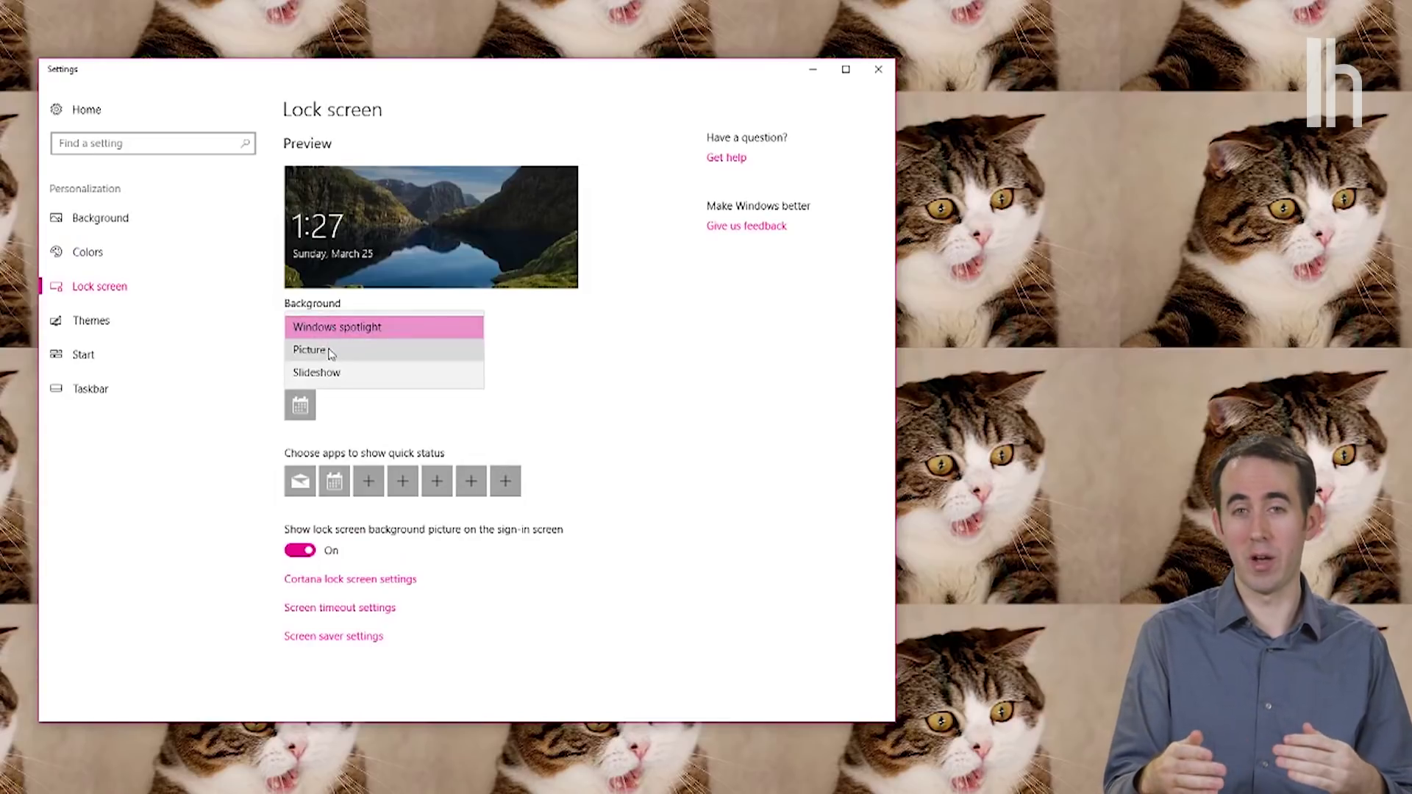
left_click(330, 350)
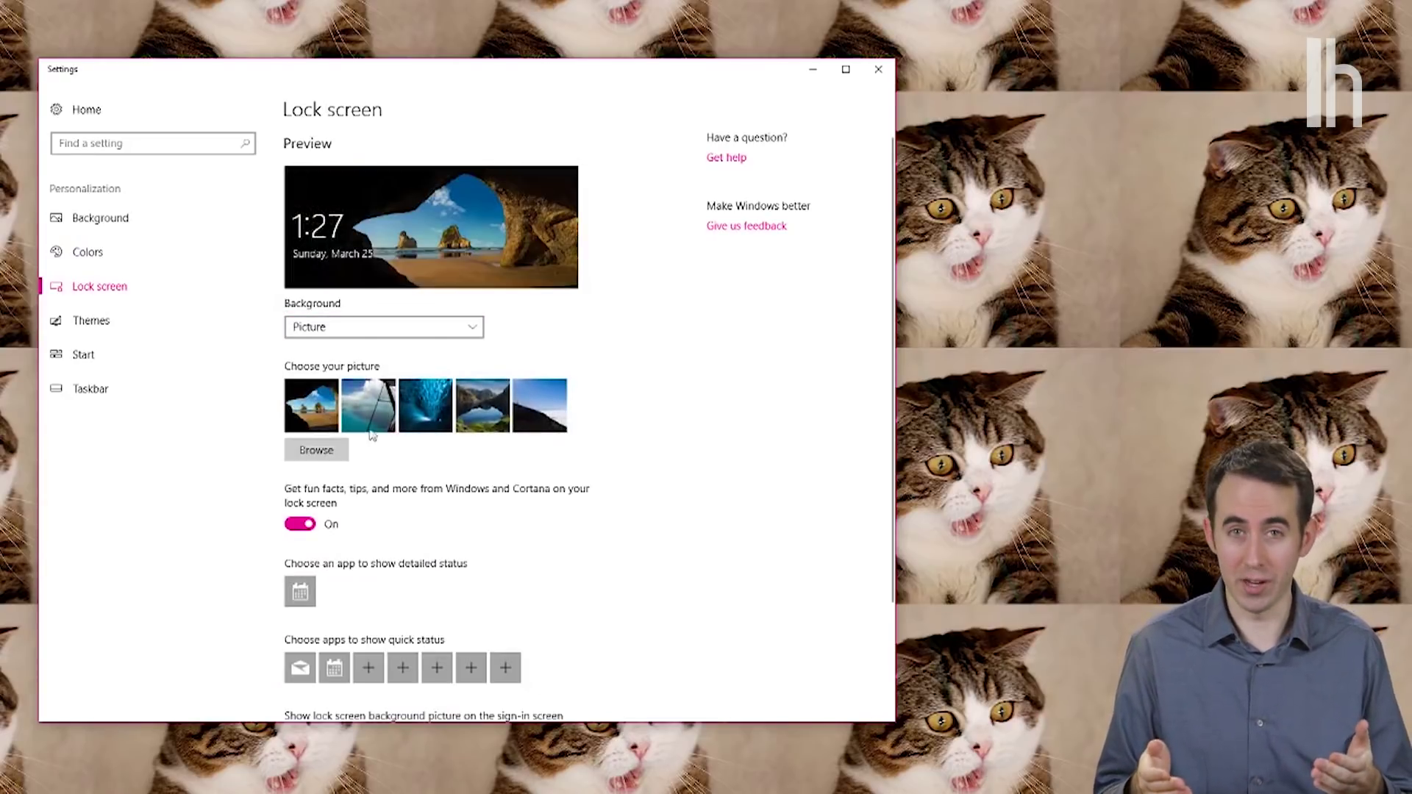
left_click(465, 424)
left_click(340, 451)
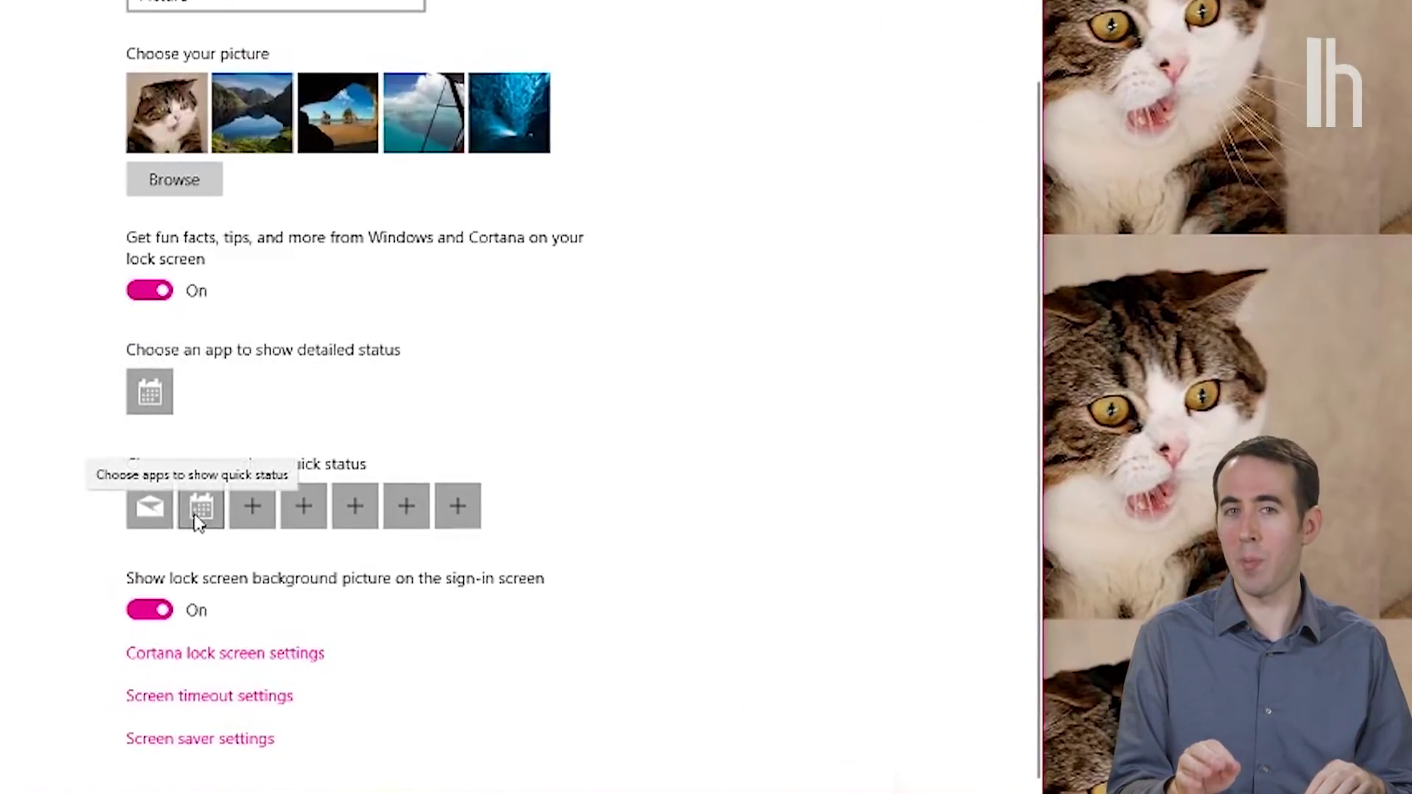
Step: Add Mail as the third lock screen quick-status app, then open the fourth slot
left_click(369, 530)
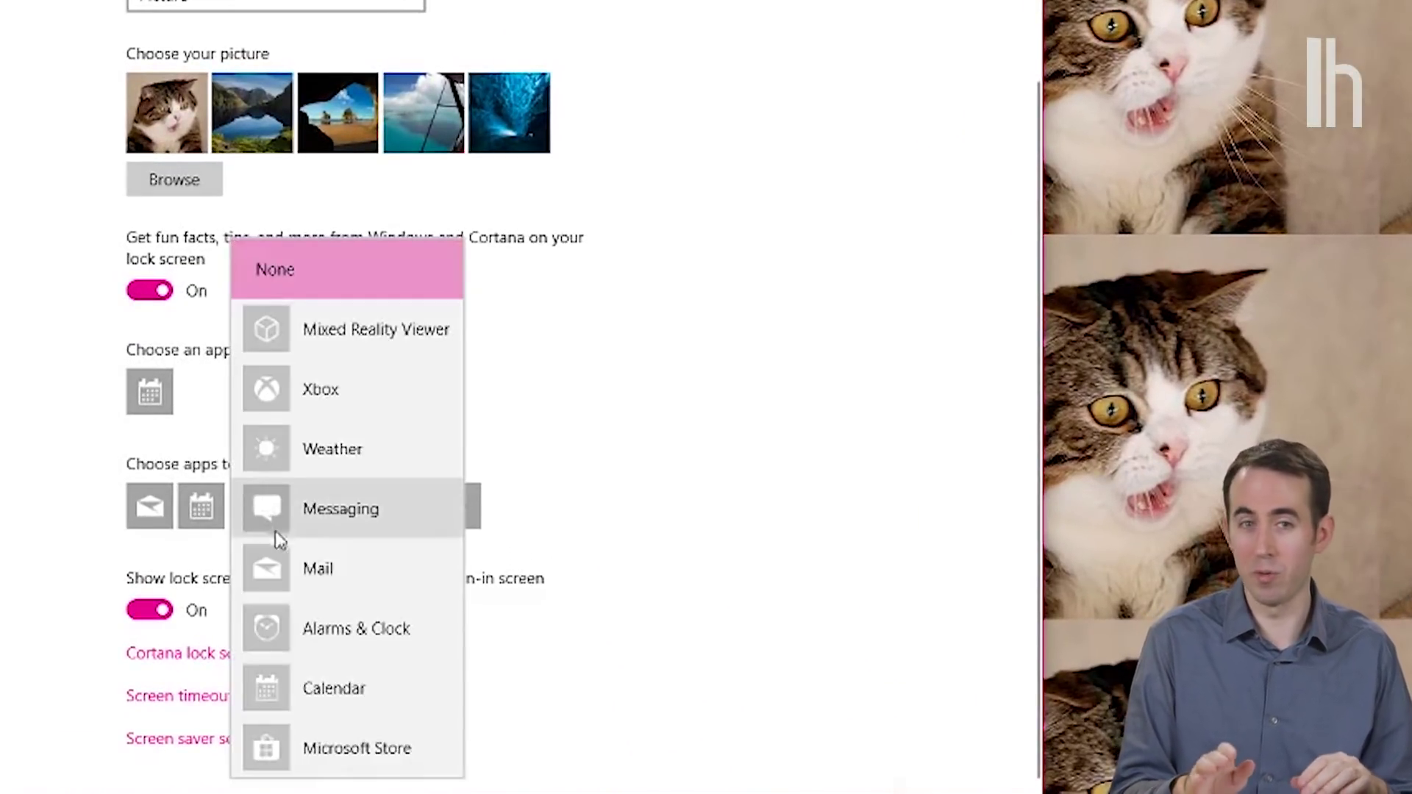
left_click(268, 567)
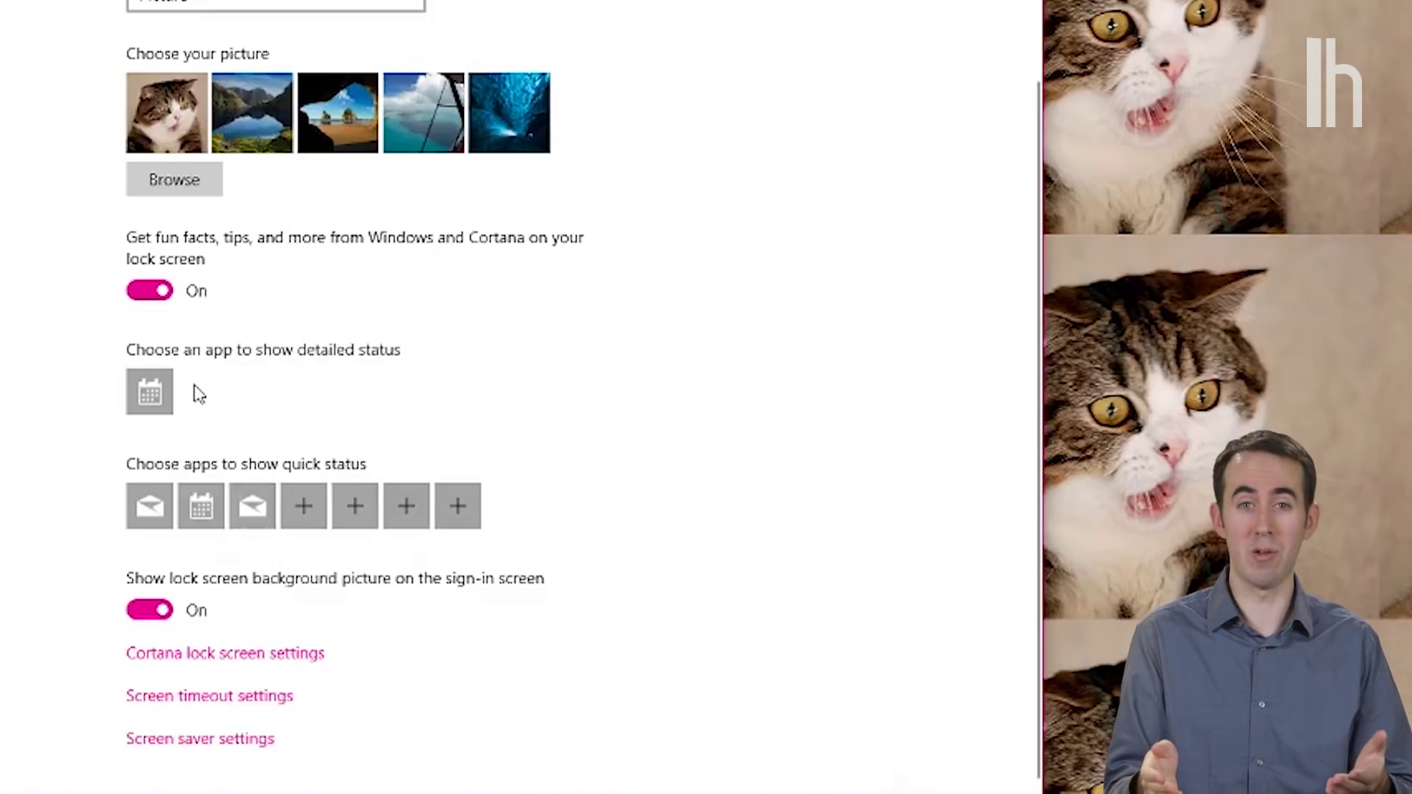
left_click(303, 517)
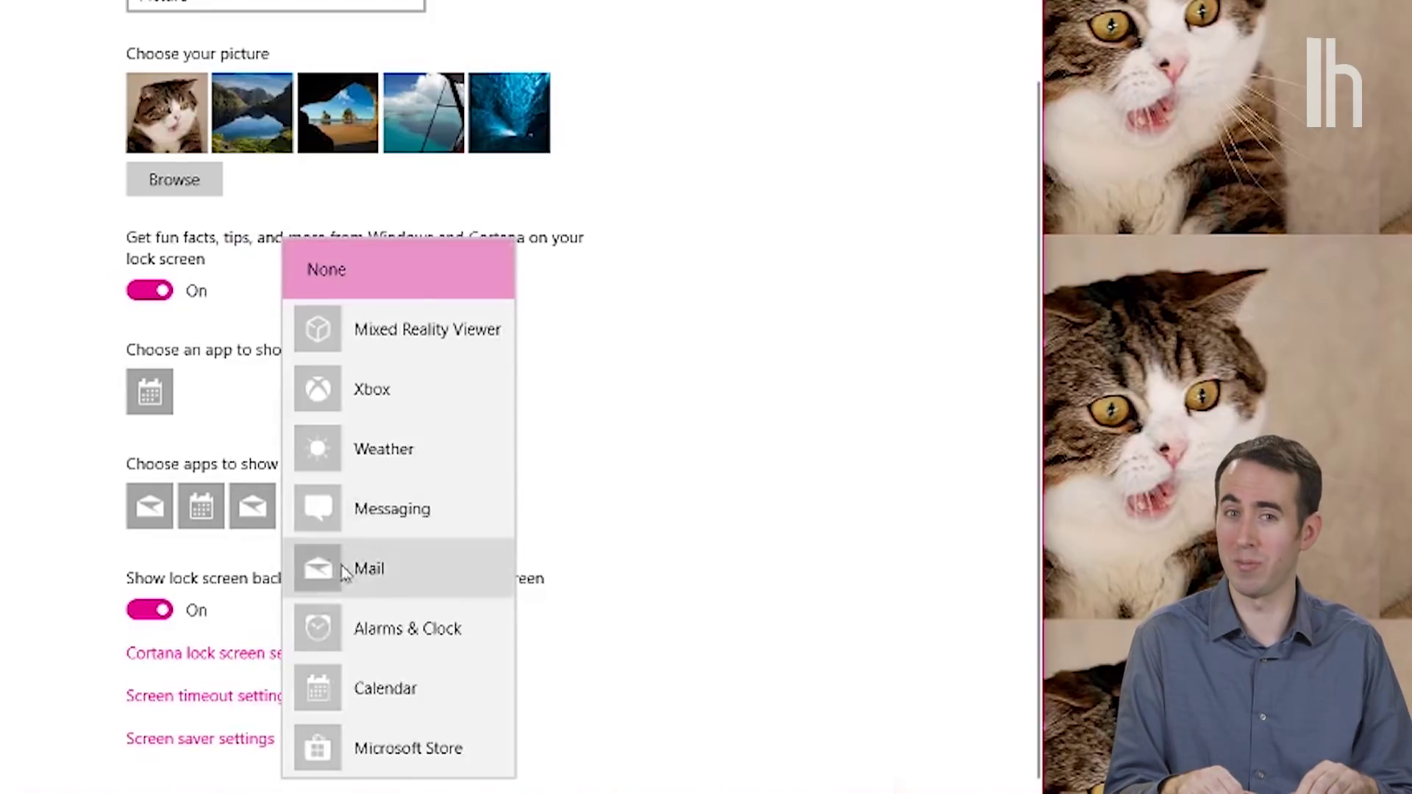